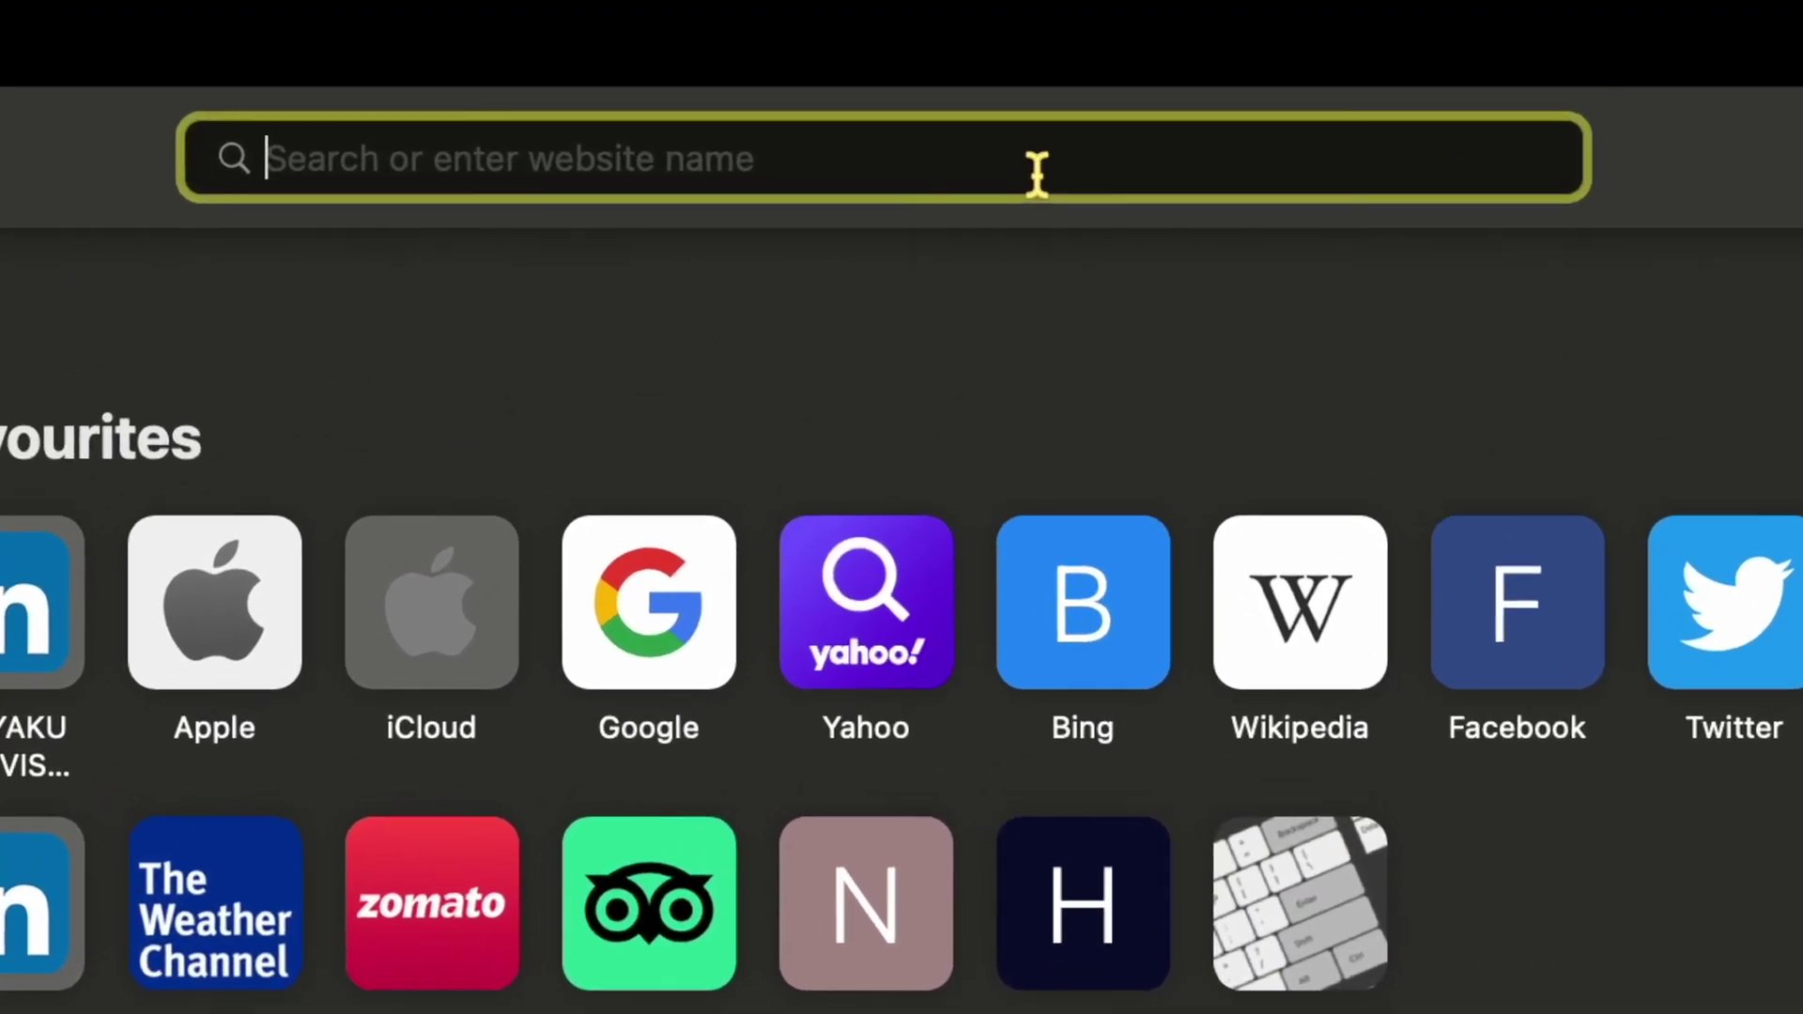
Step: Search Safari for 'focus to do' and open the Focus To-Do: Pomodoro & Tasks App Store page
click(1019, 142)
text(focus )
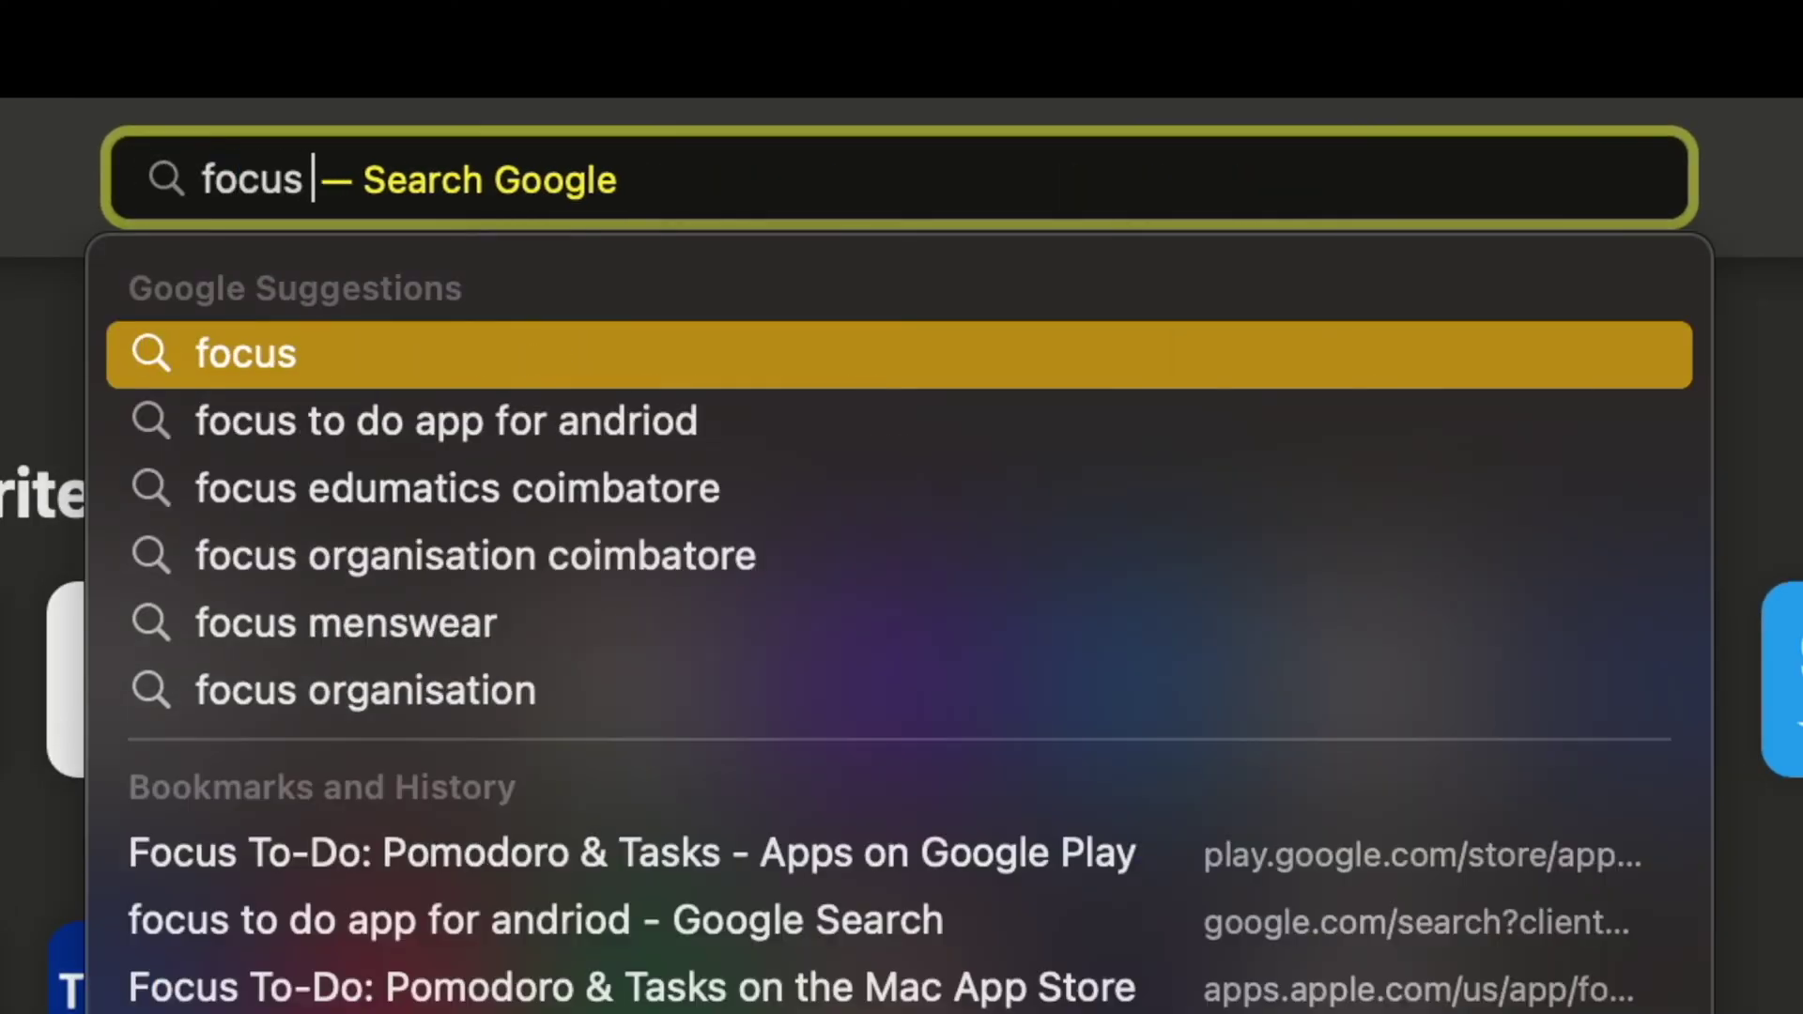
text(to do)
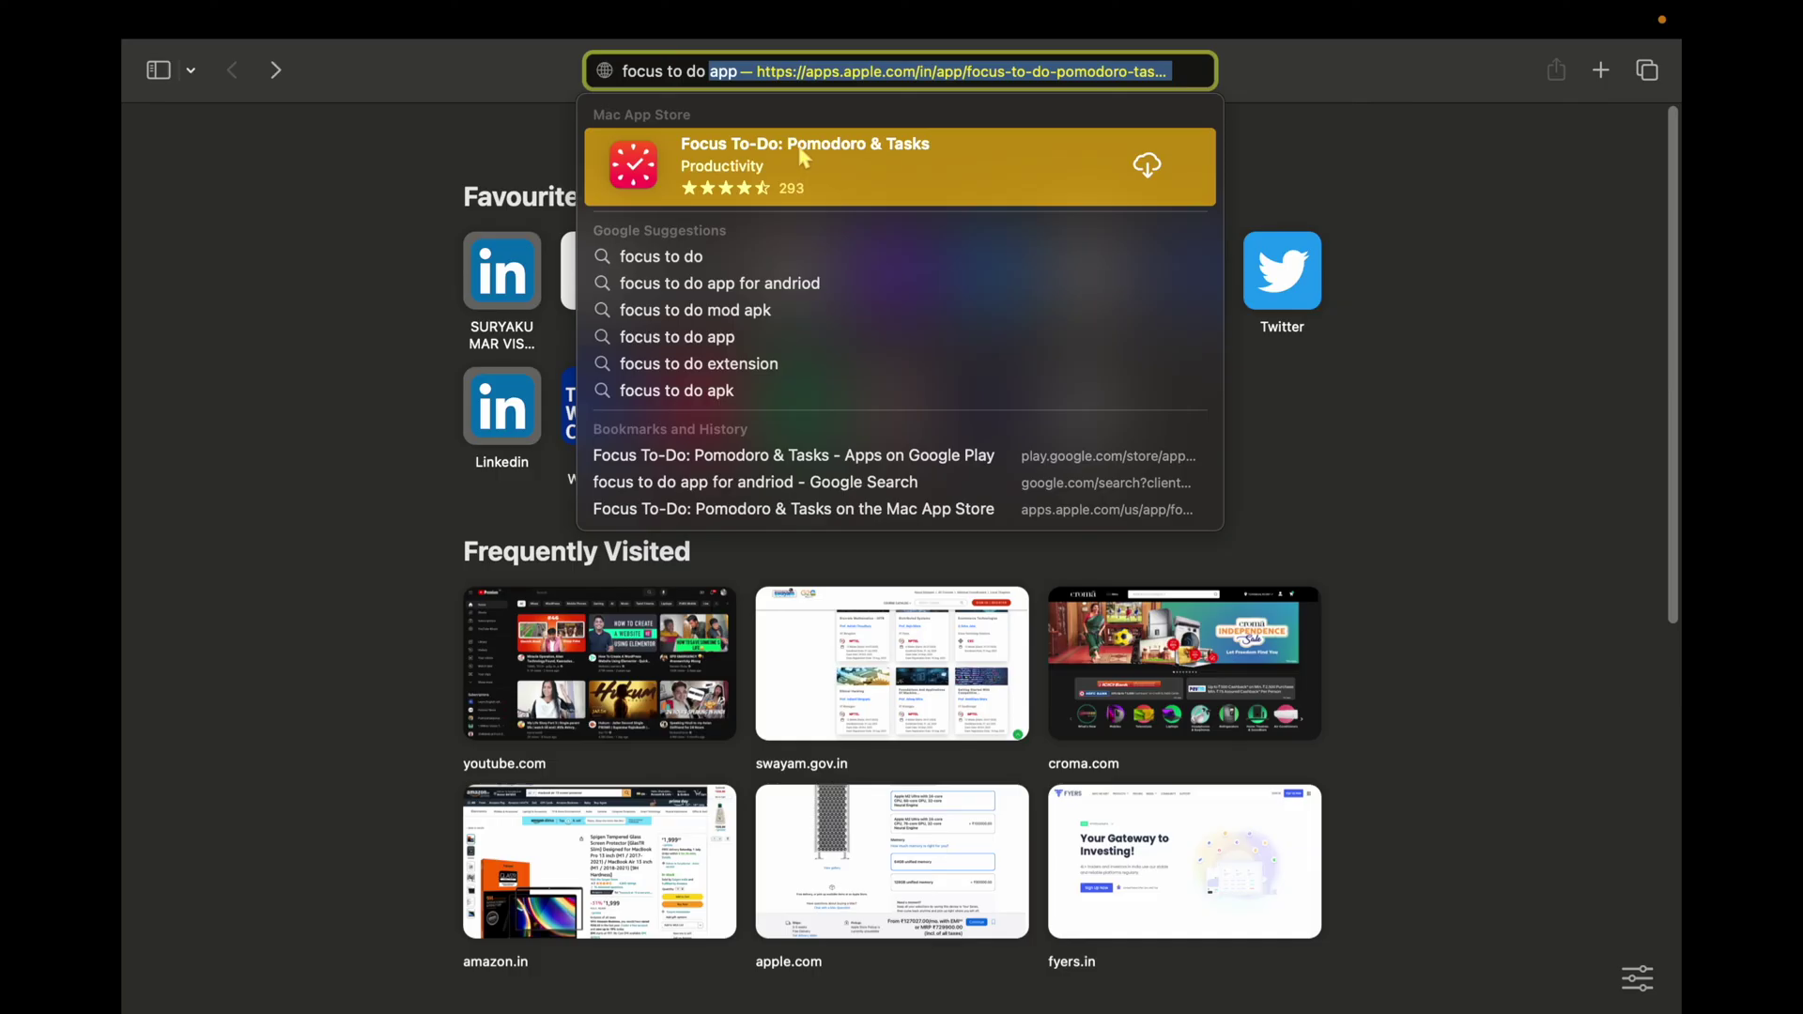
click(805, 157)
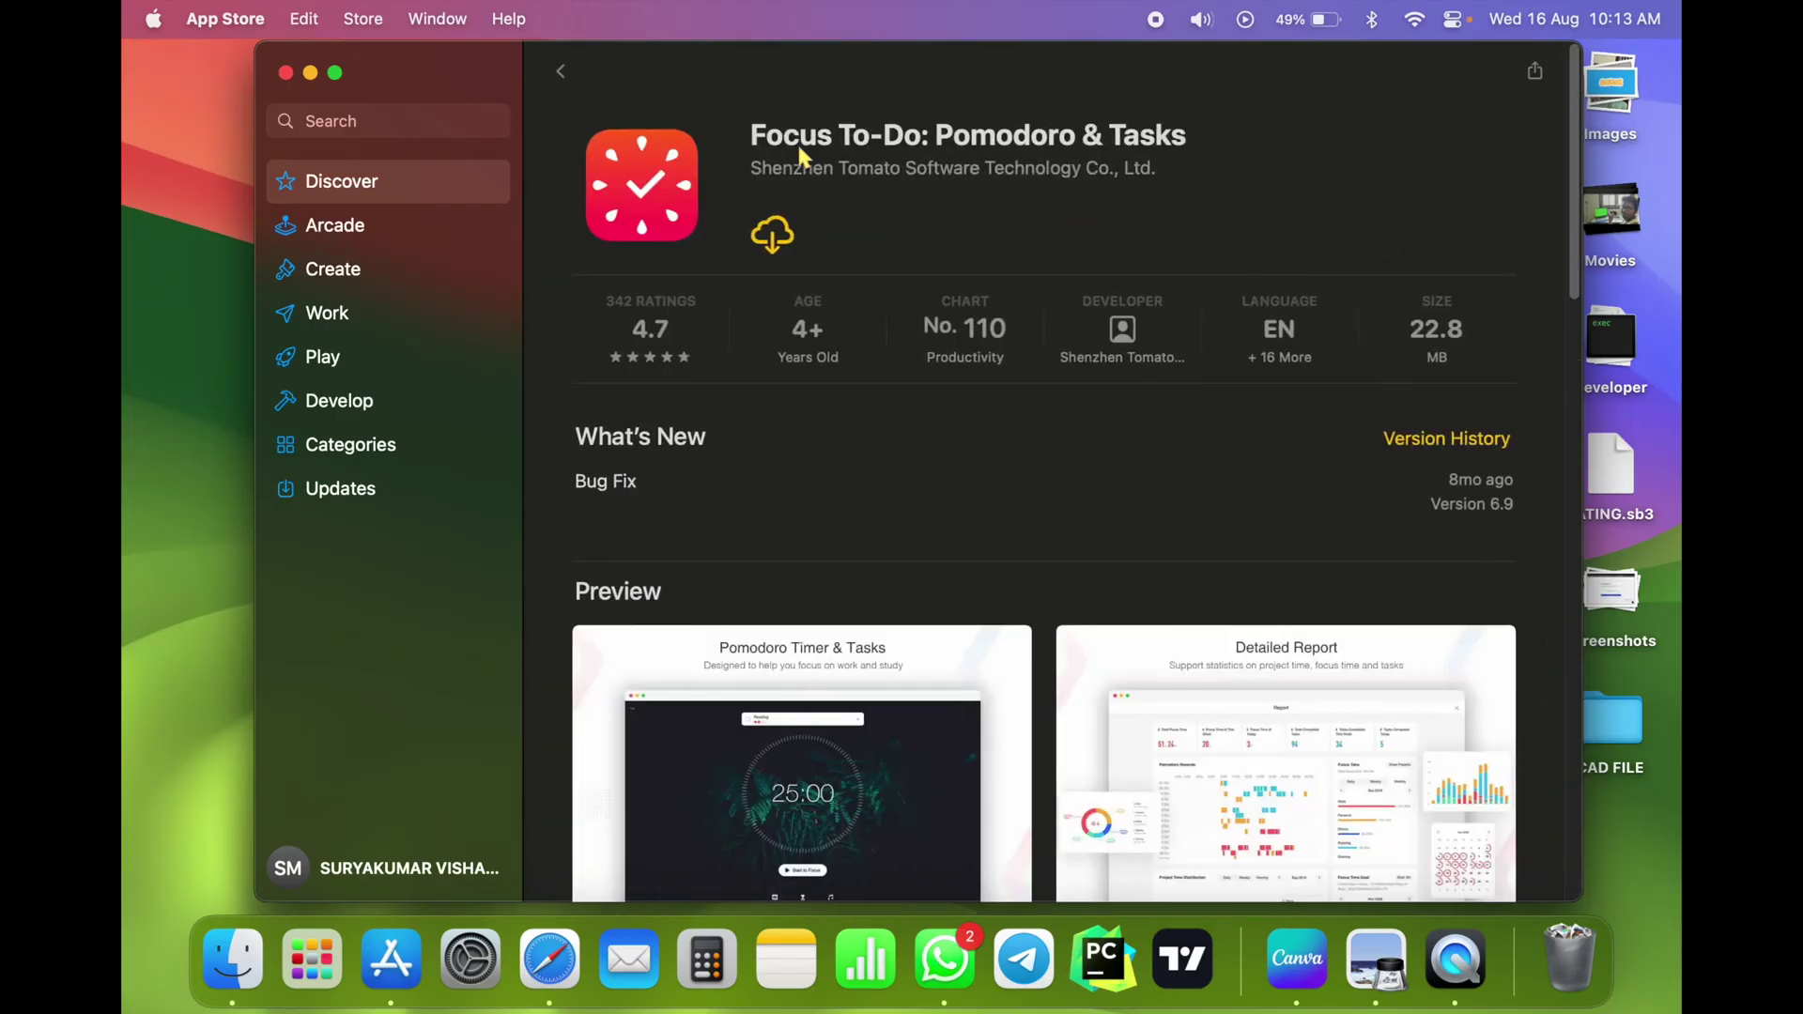
Step: Download Focus To-Do: Pomodoro & Tasks from the App Store and open it once installed
click(787, 230)
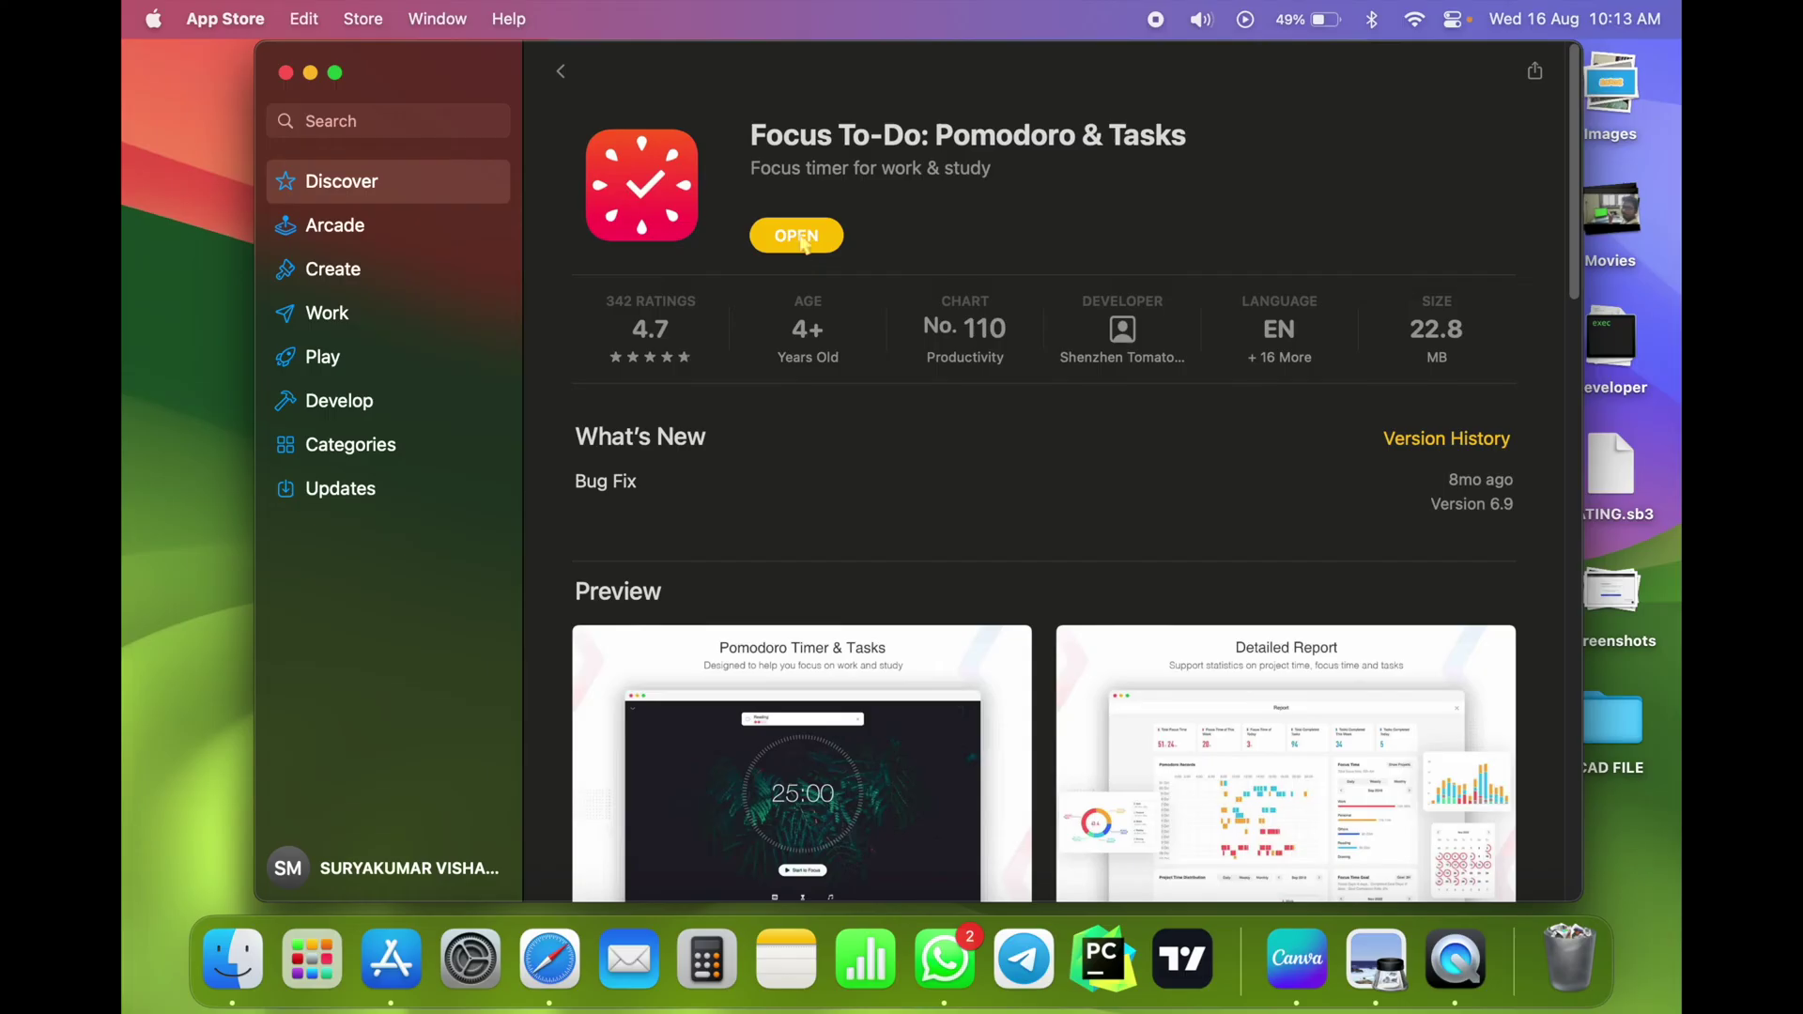
click(796, 236)
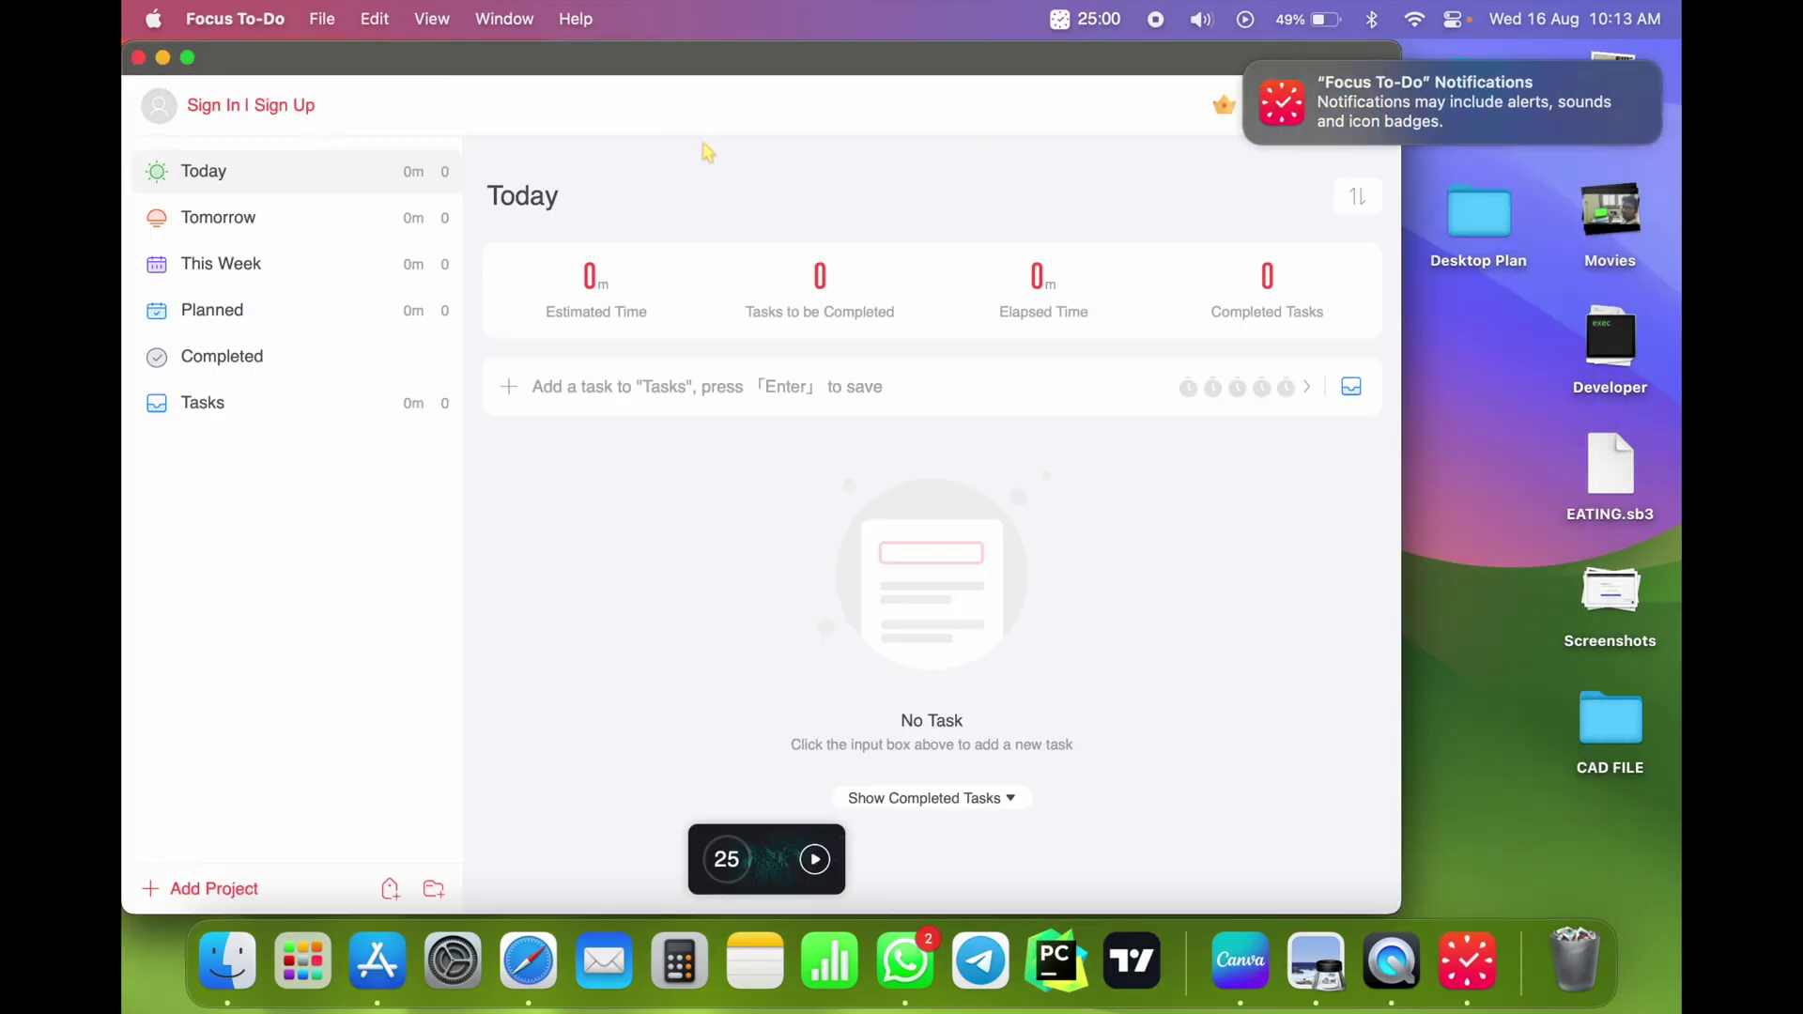
Step: Switch the Focus To-Do window to full screen using the green title-bar button
click(188, 57)
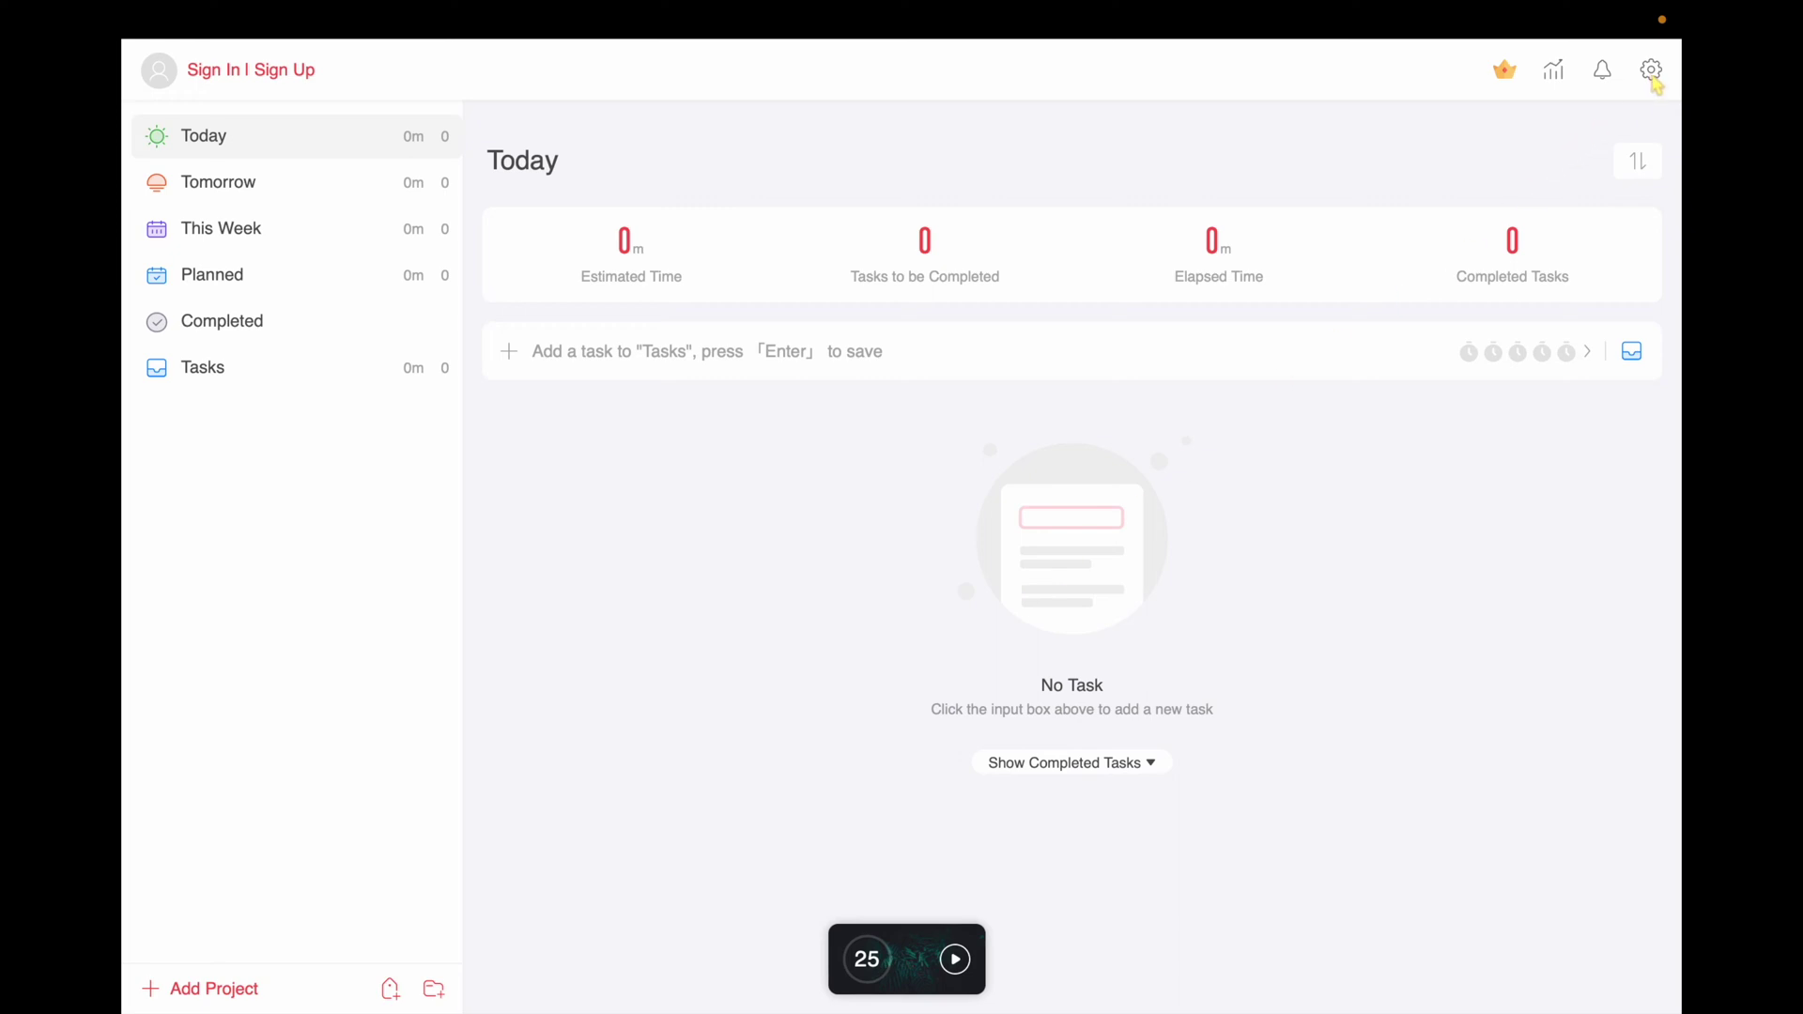
Step: In the Pomodoro Timer settings, set the Pomodoro length to 15 minutes
click(1652, 71)
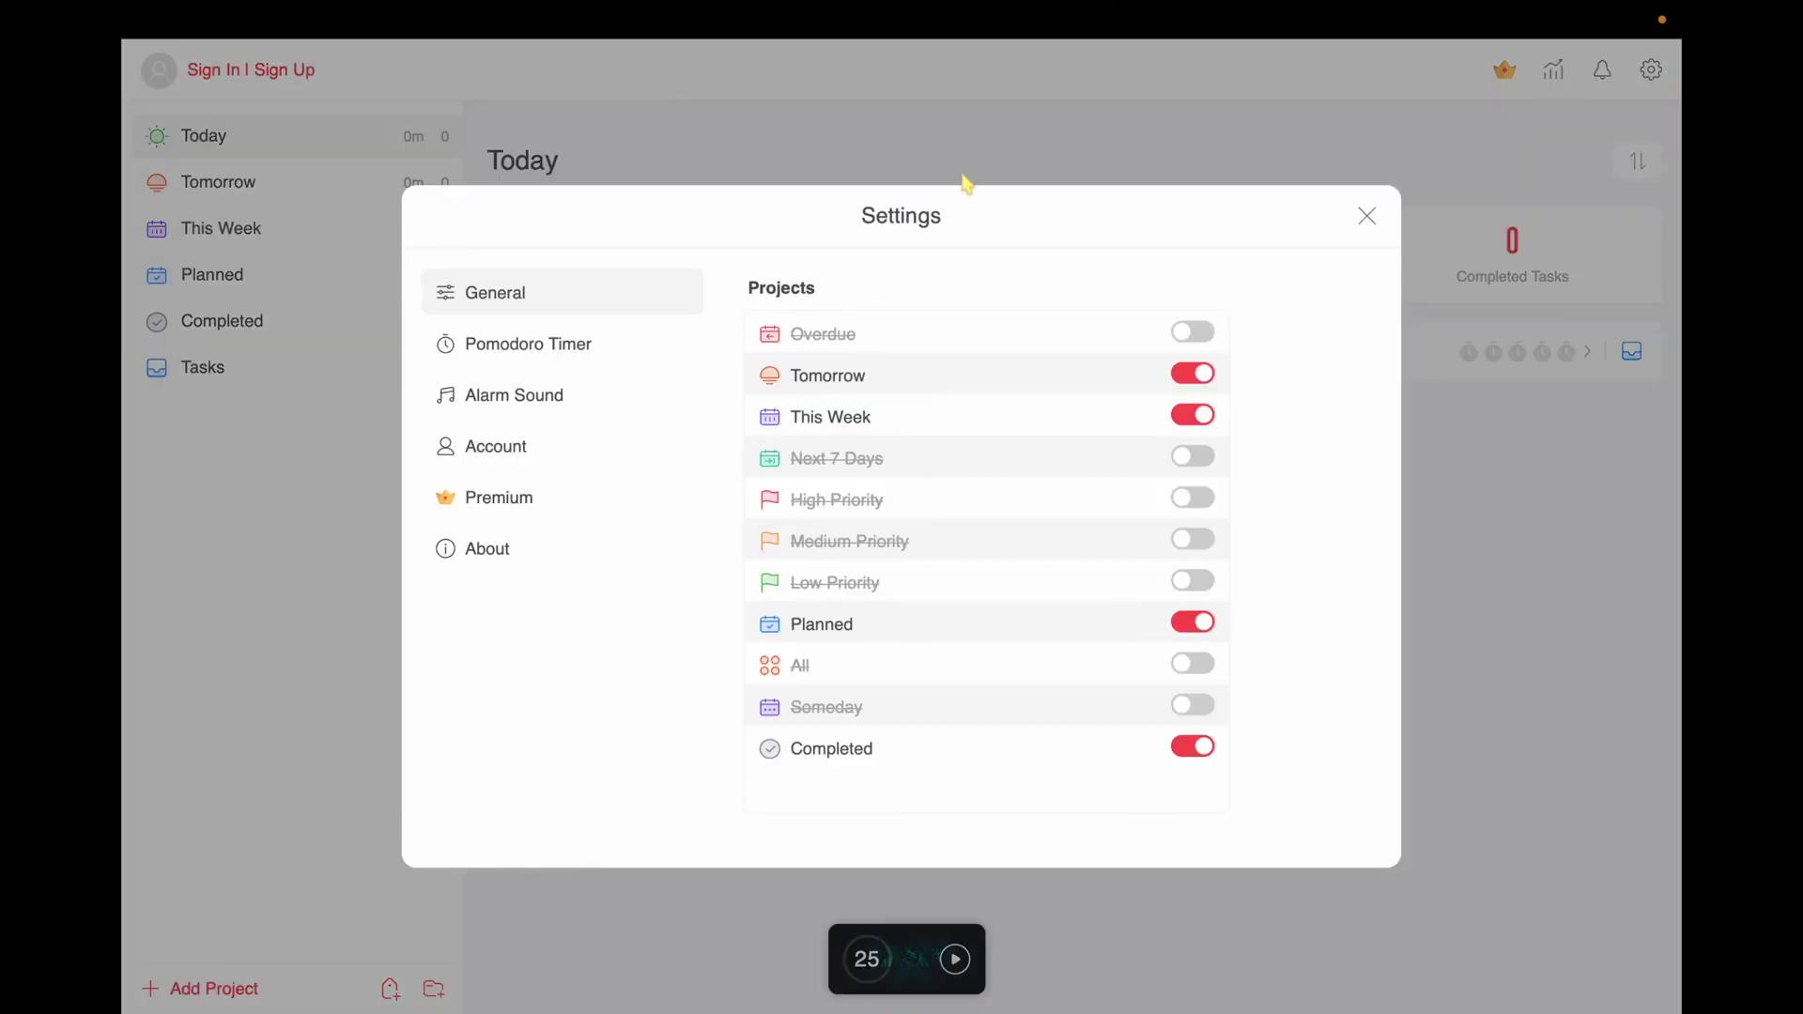
click(588, 352)
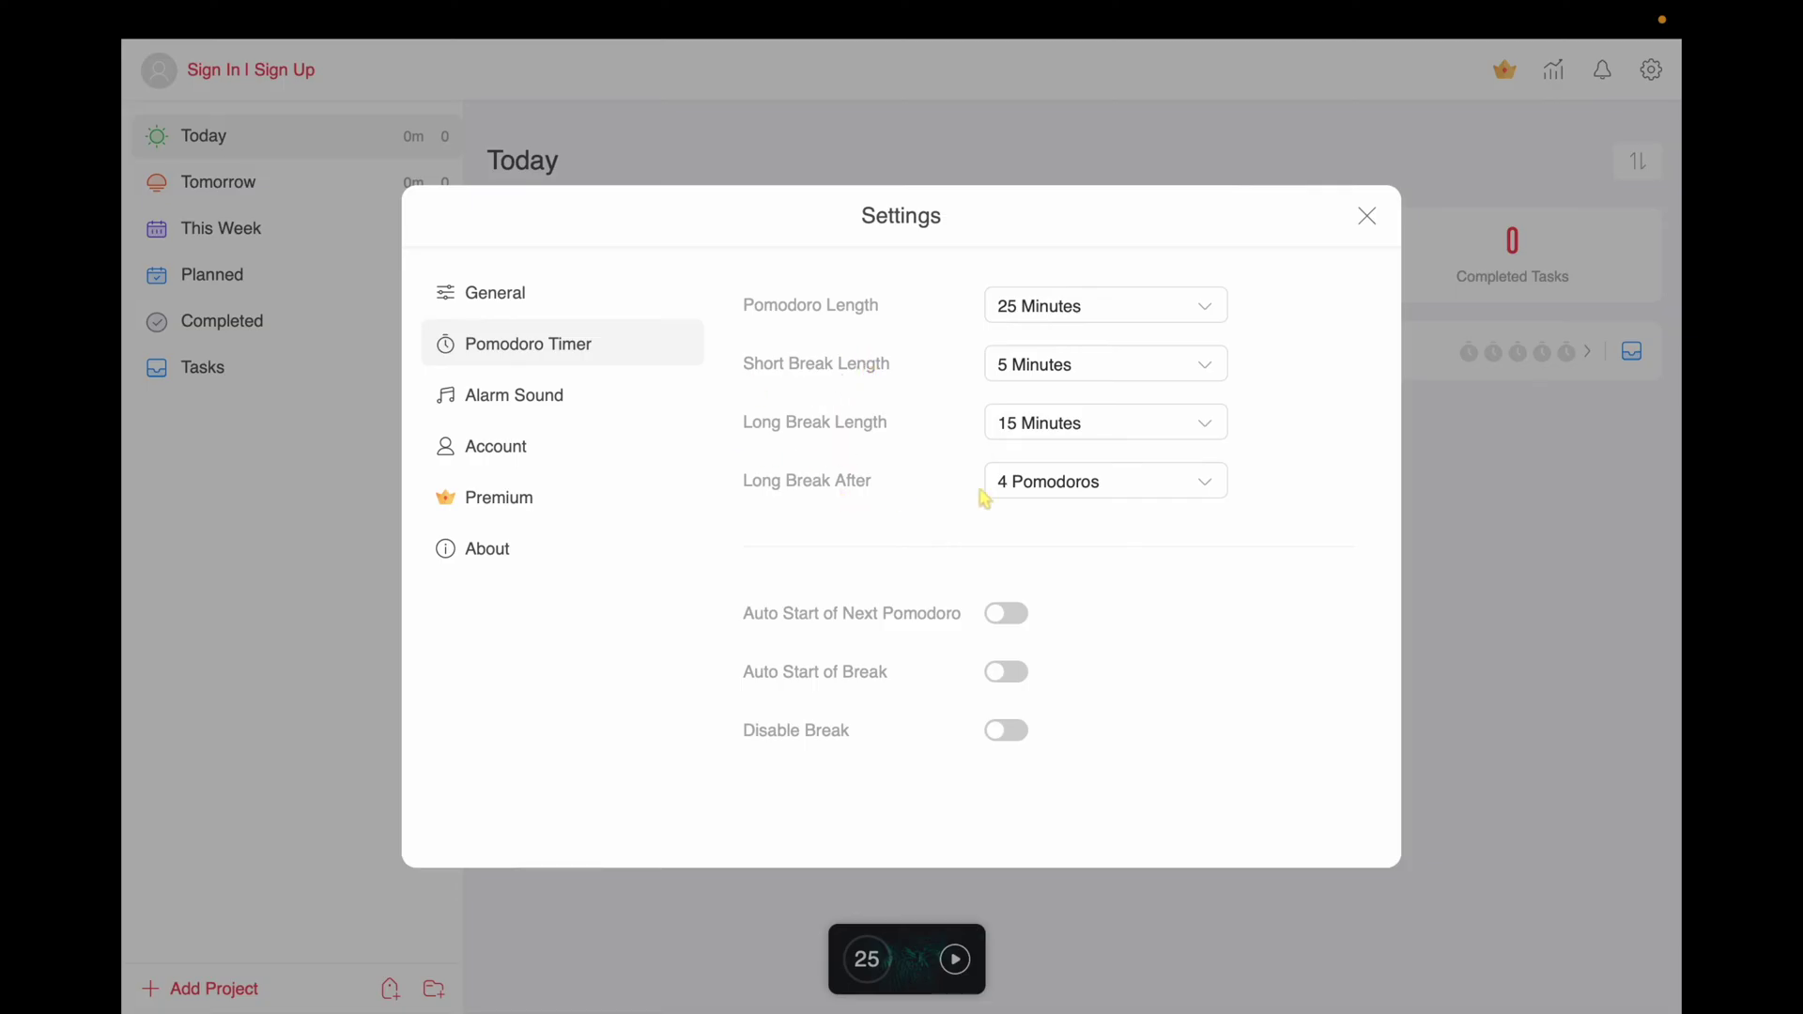
click(1114, 318)
scroll(1103, 456, up, 2)
scroll(1105, 435, up, 1)
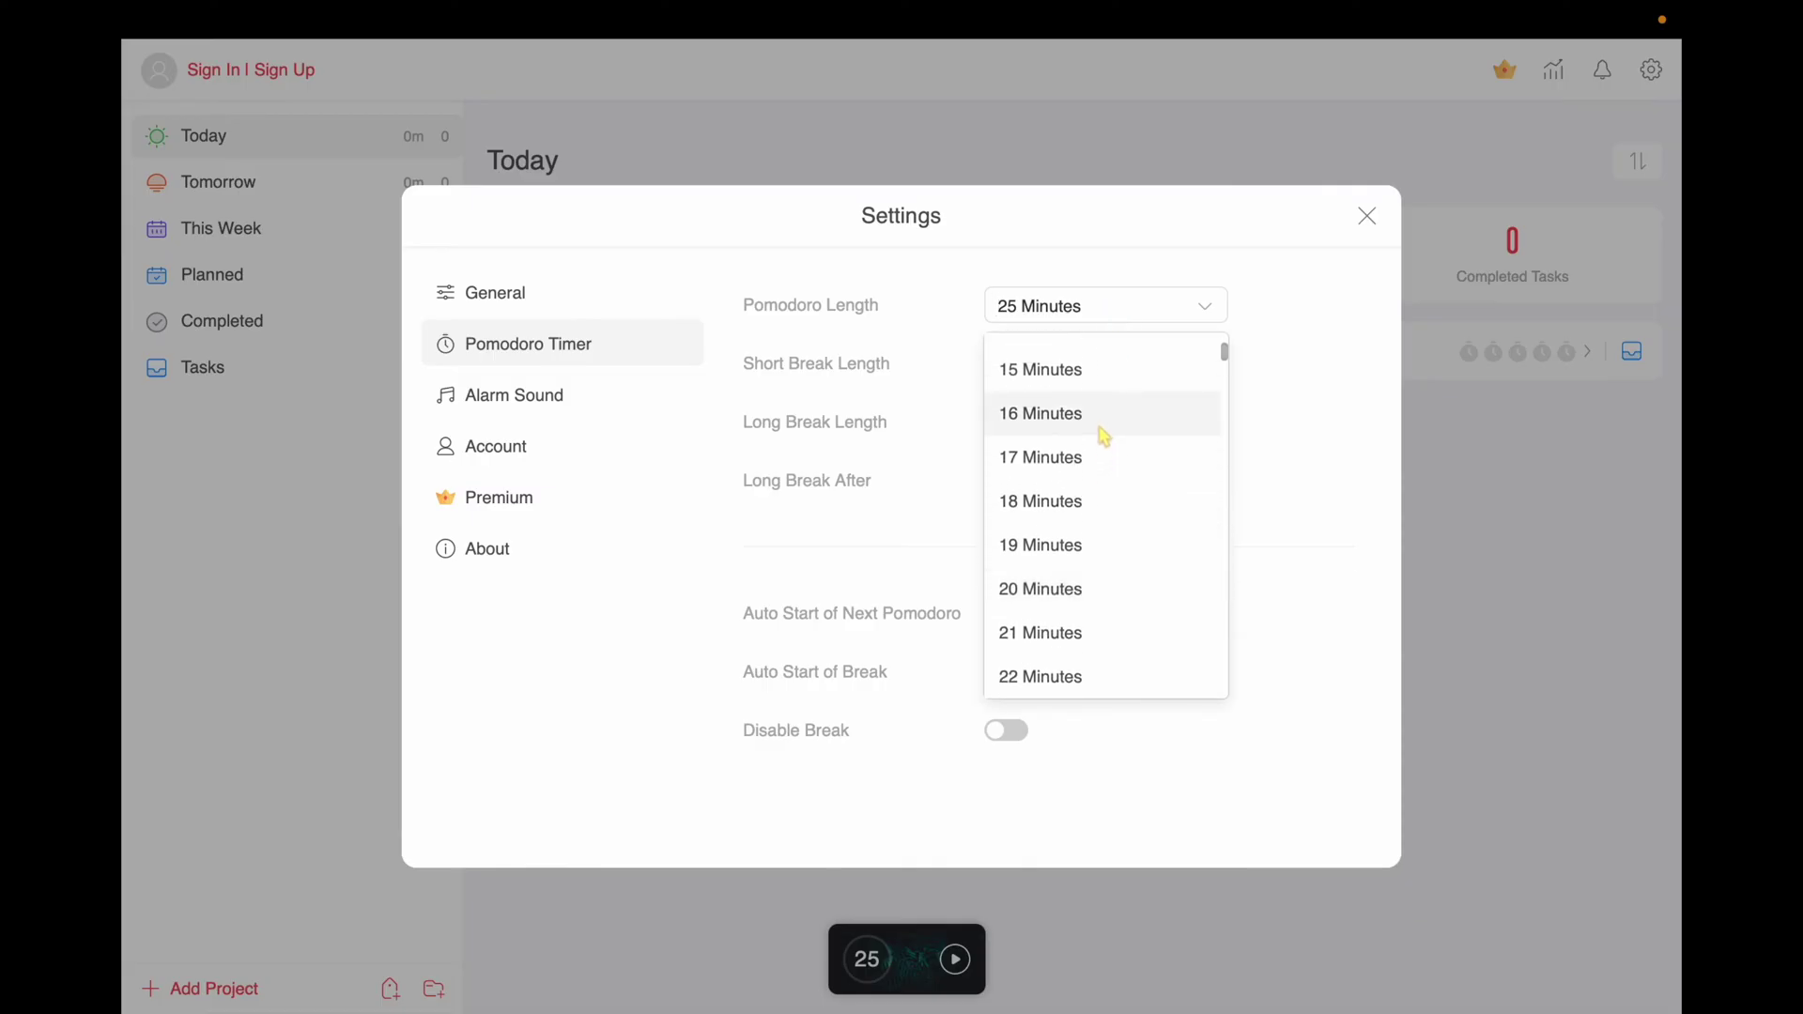
click(1086, 381)
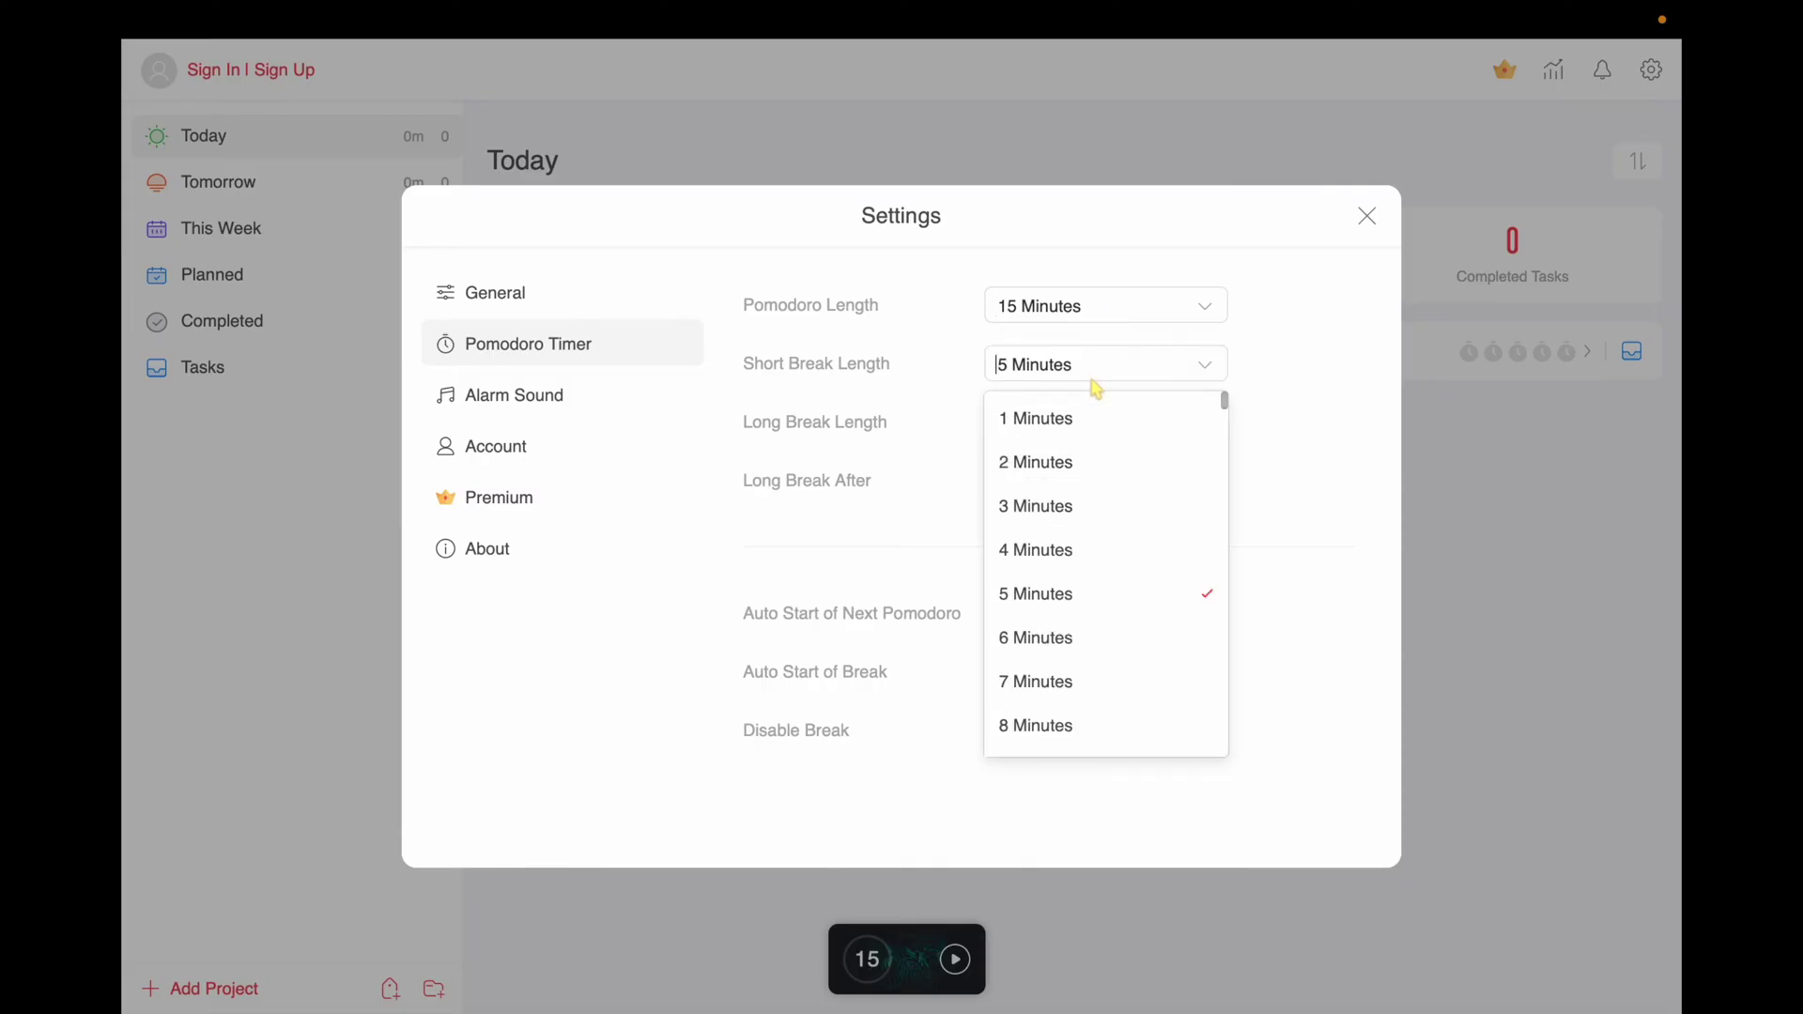
Step: Set 3-minute short breaks, 5-minute long breaks after 3 Pomodoros, and auto-start breaks
click(1078, 507)
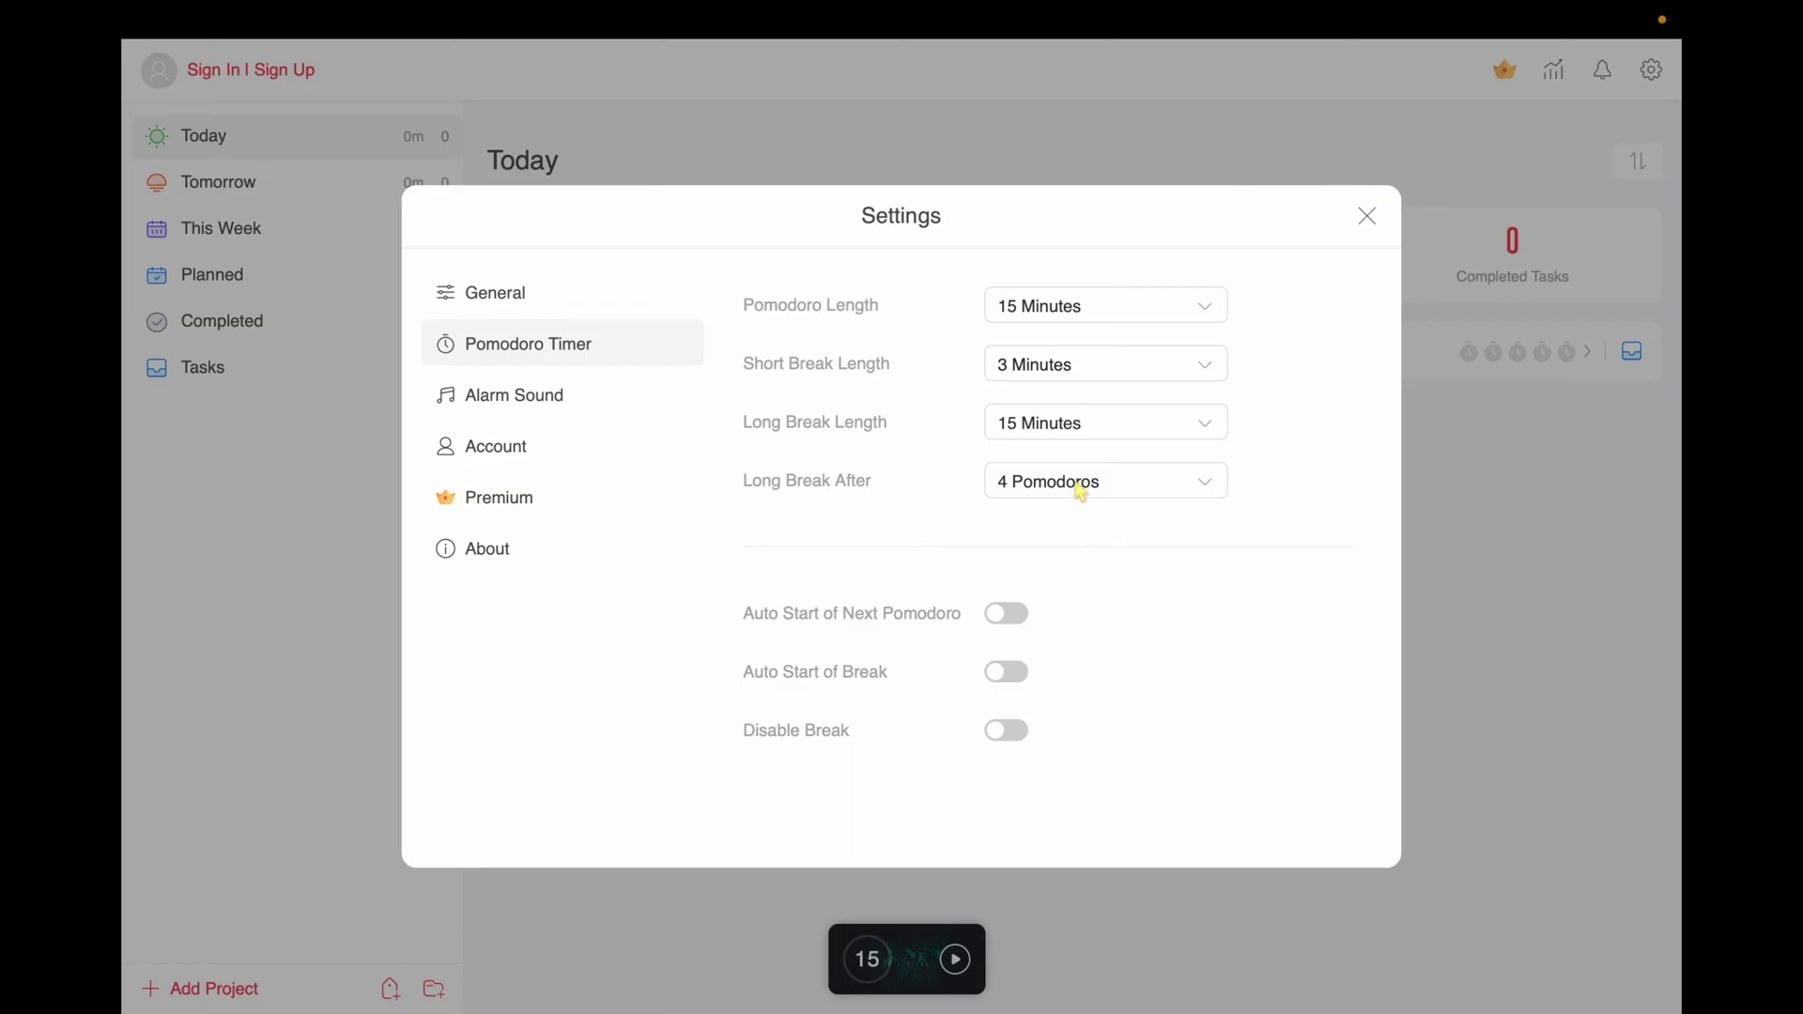
click(1111, 431)
scroll(1081, 535, up, 2)
scroll(1080, 535, up, 3)
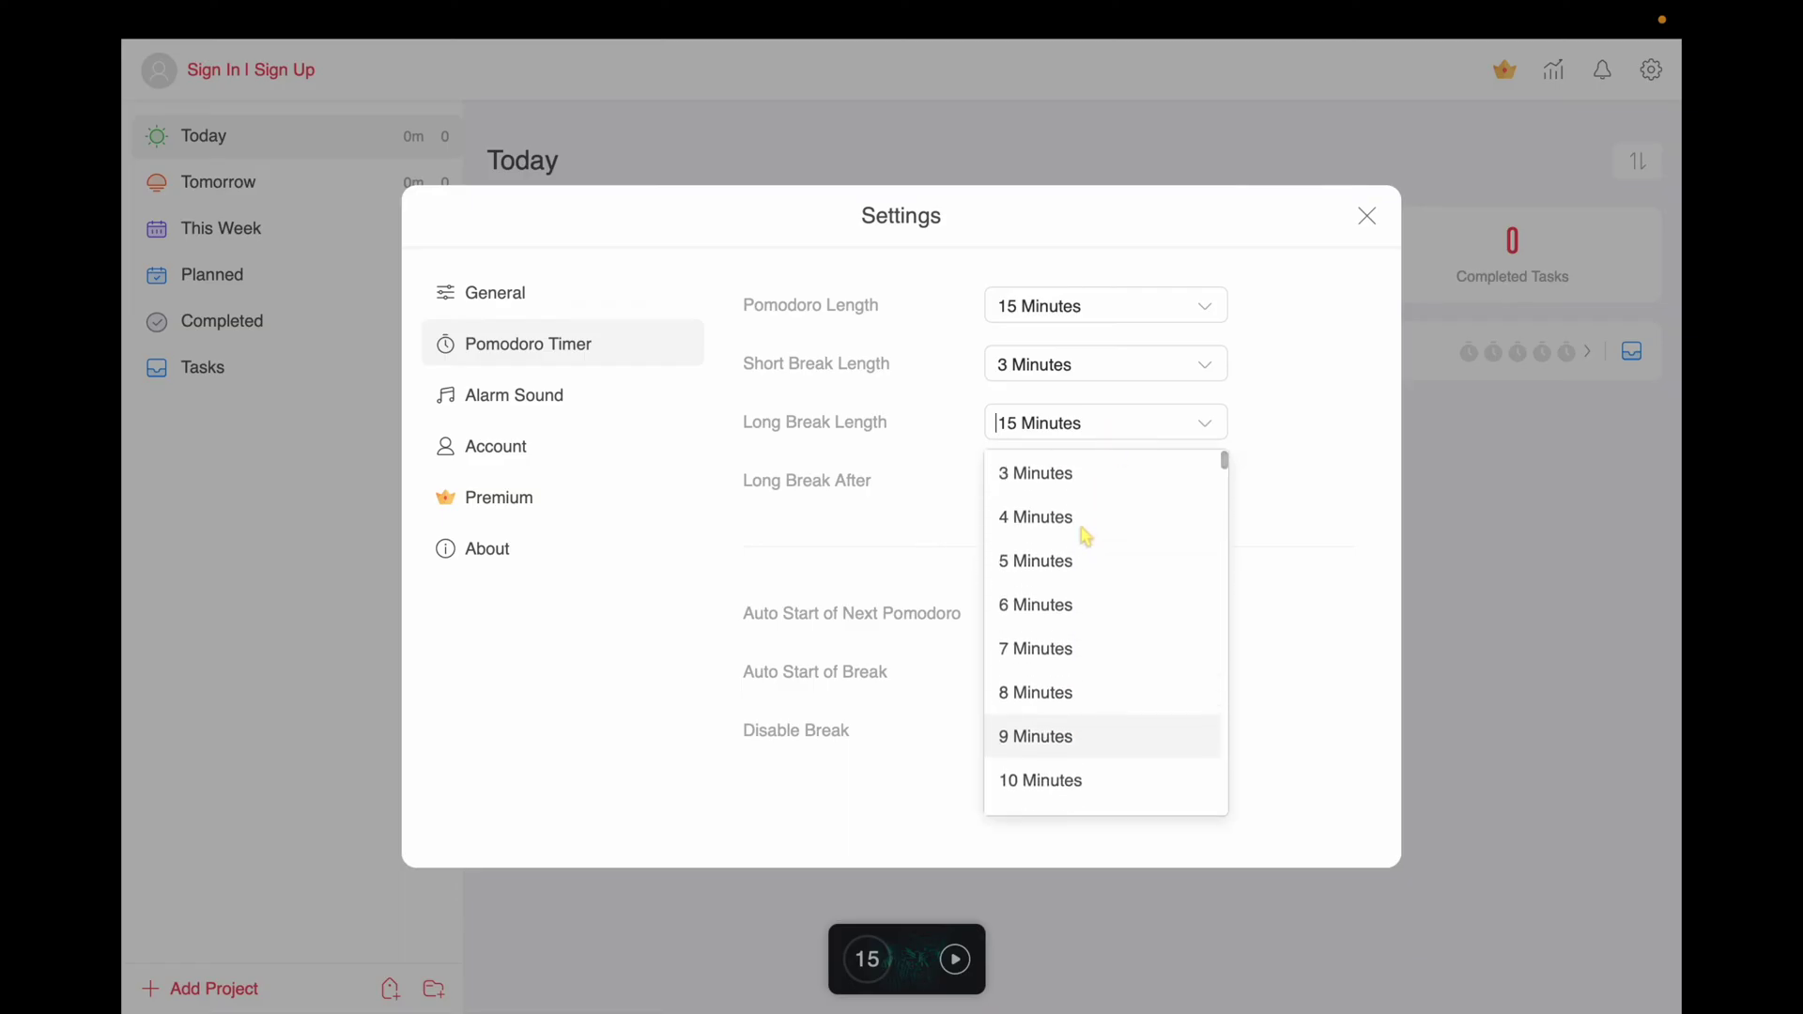
click(1069, 562)
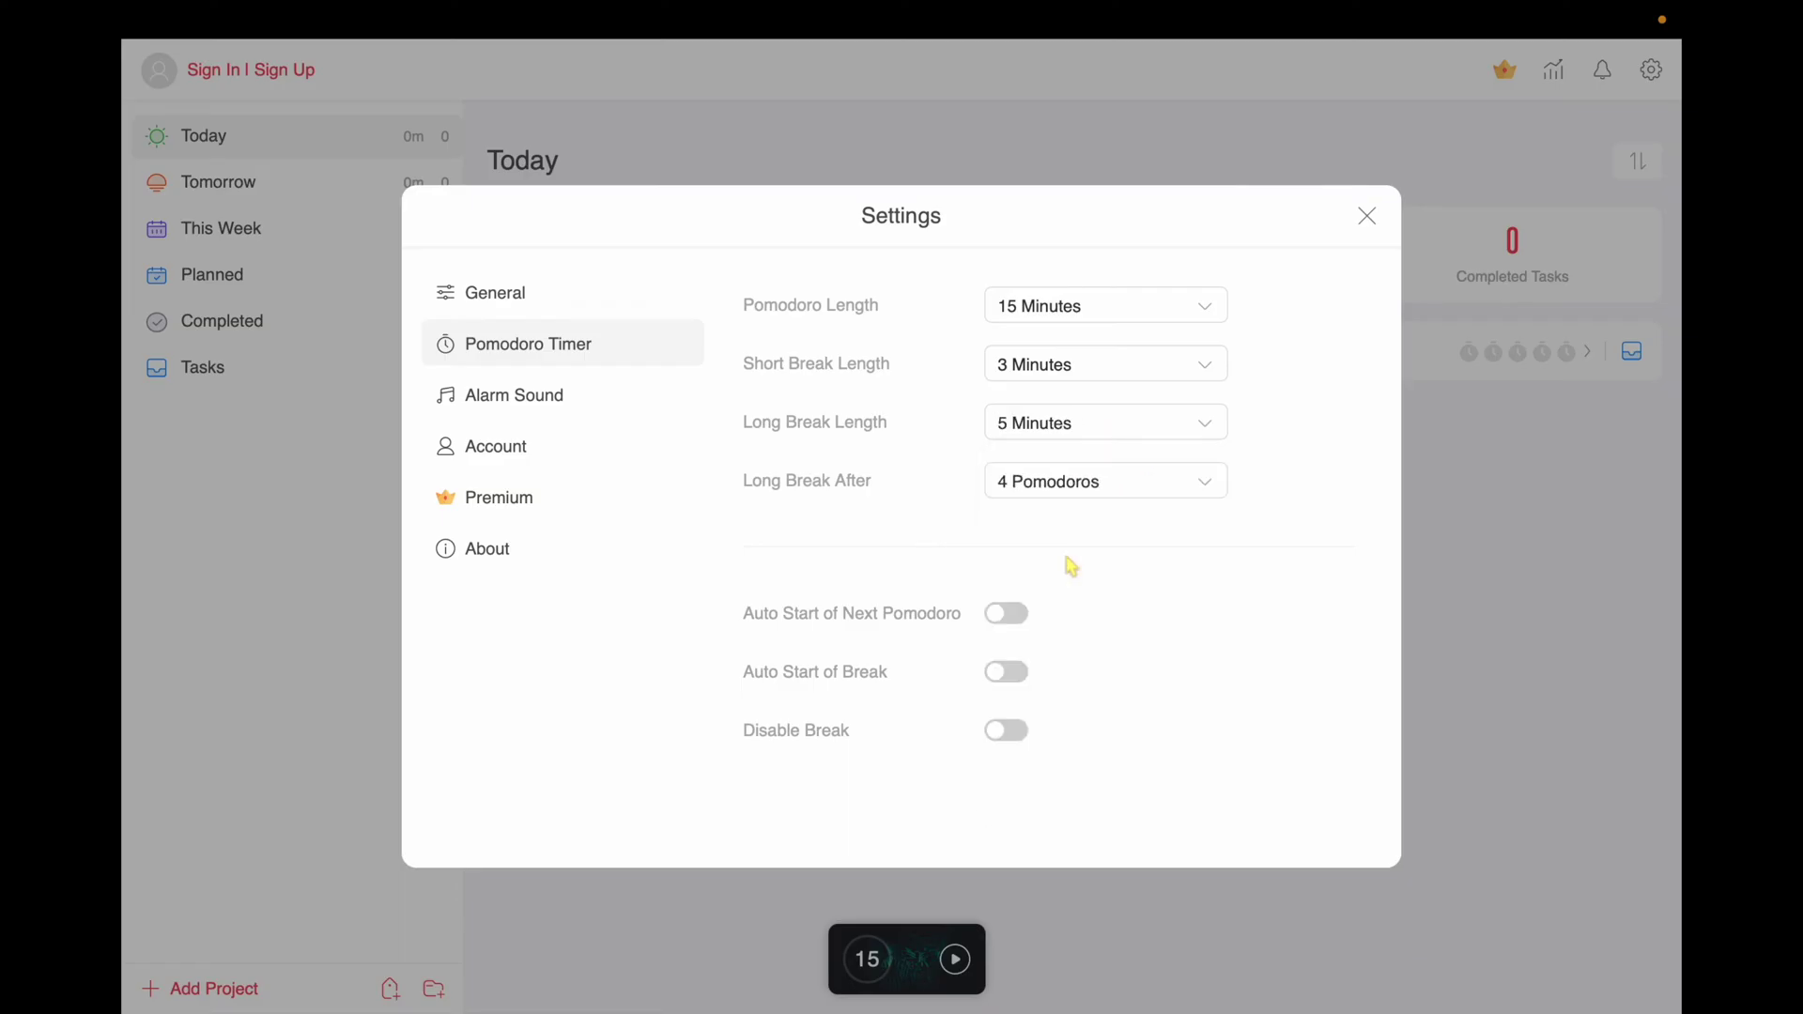
click(1113, 495)
click(1109, 624)
click(1011, 676)
click(550, 410)
Step: Try the white noise options, switching from Tic-tac to Countdown
scroll(934, 443, down, 2)
scroll(938, 442, down, 3)
scroll(934, 446, up, 5)
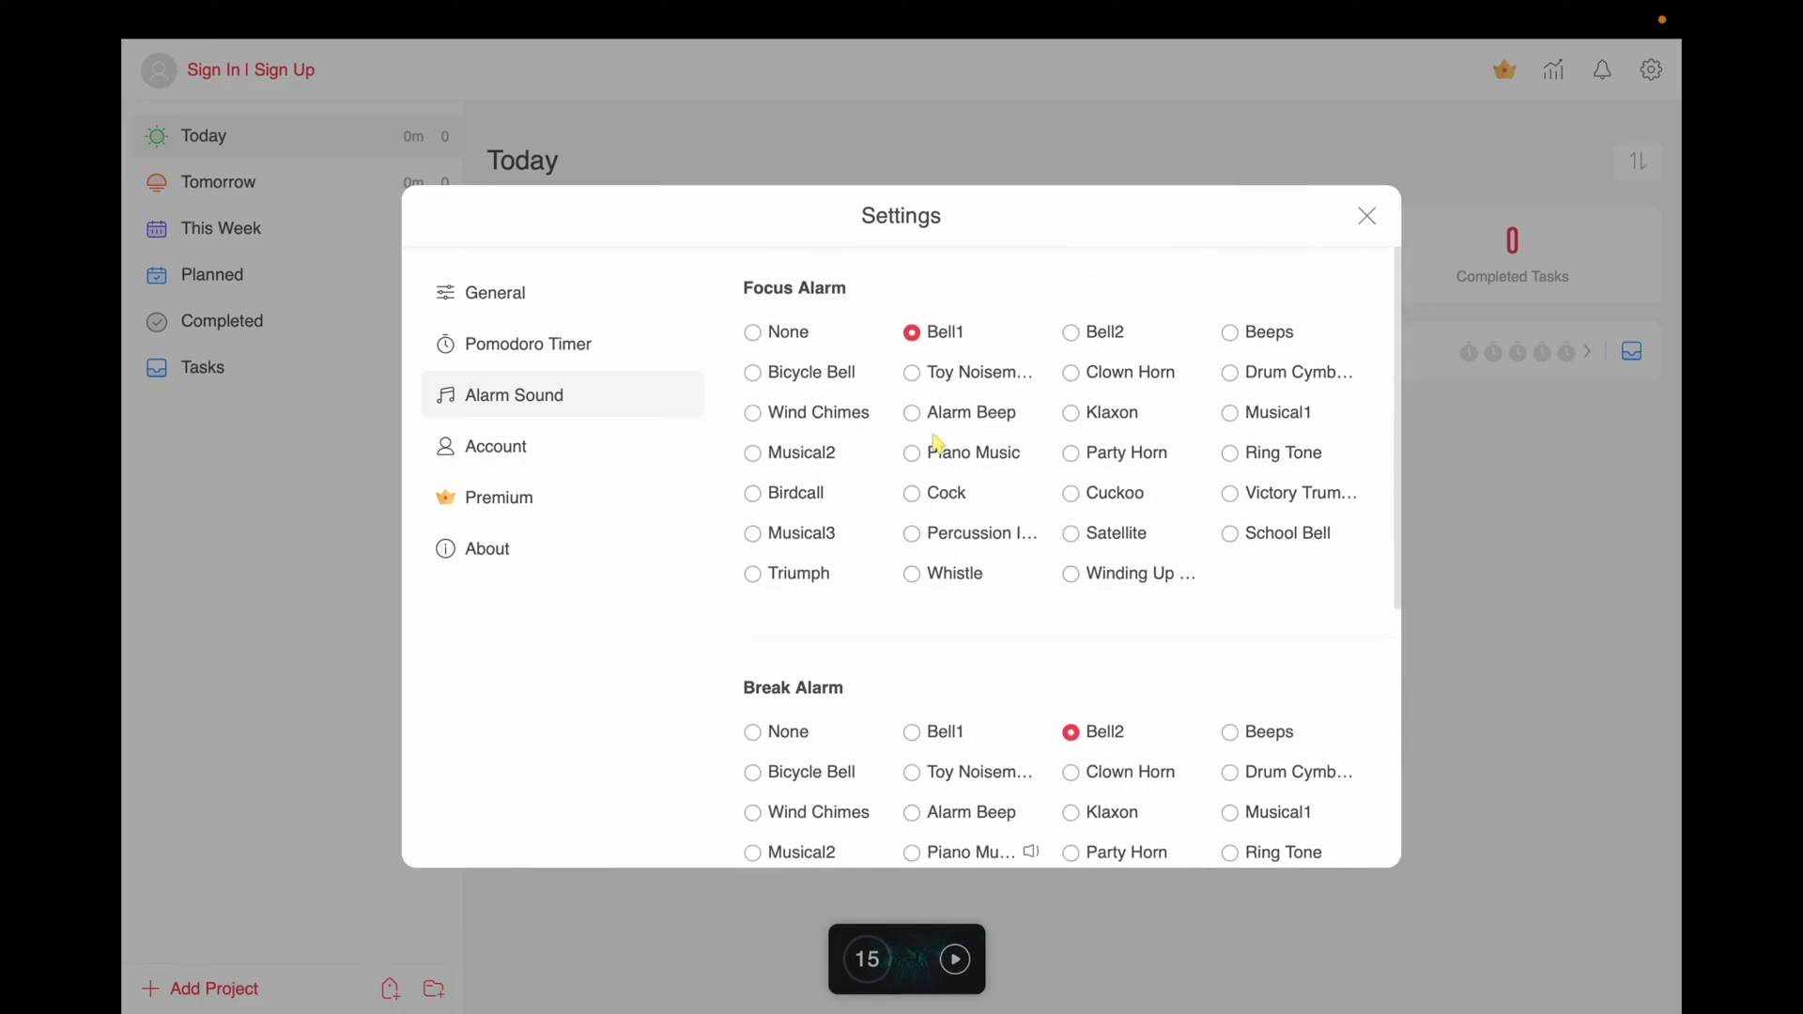
scroll(799, 695, down, 2)
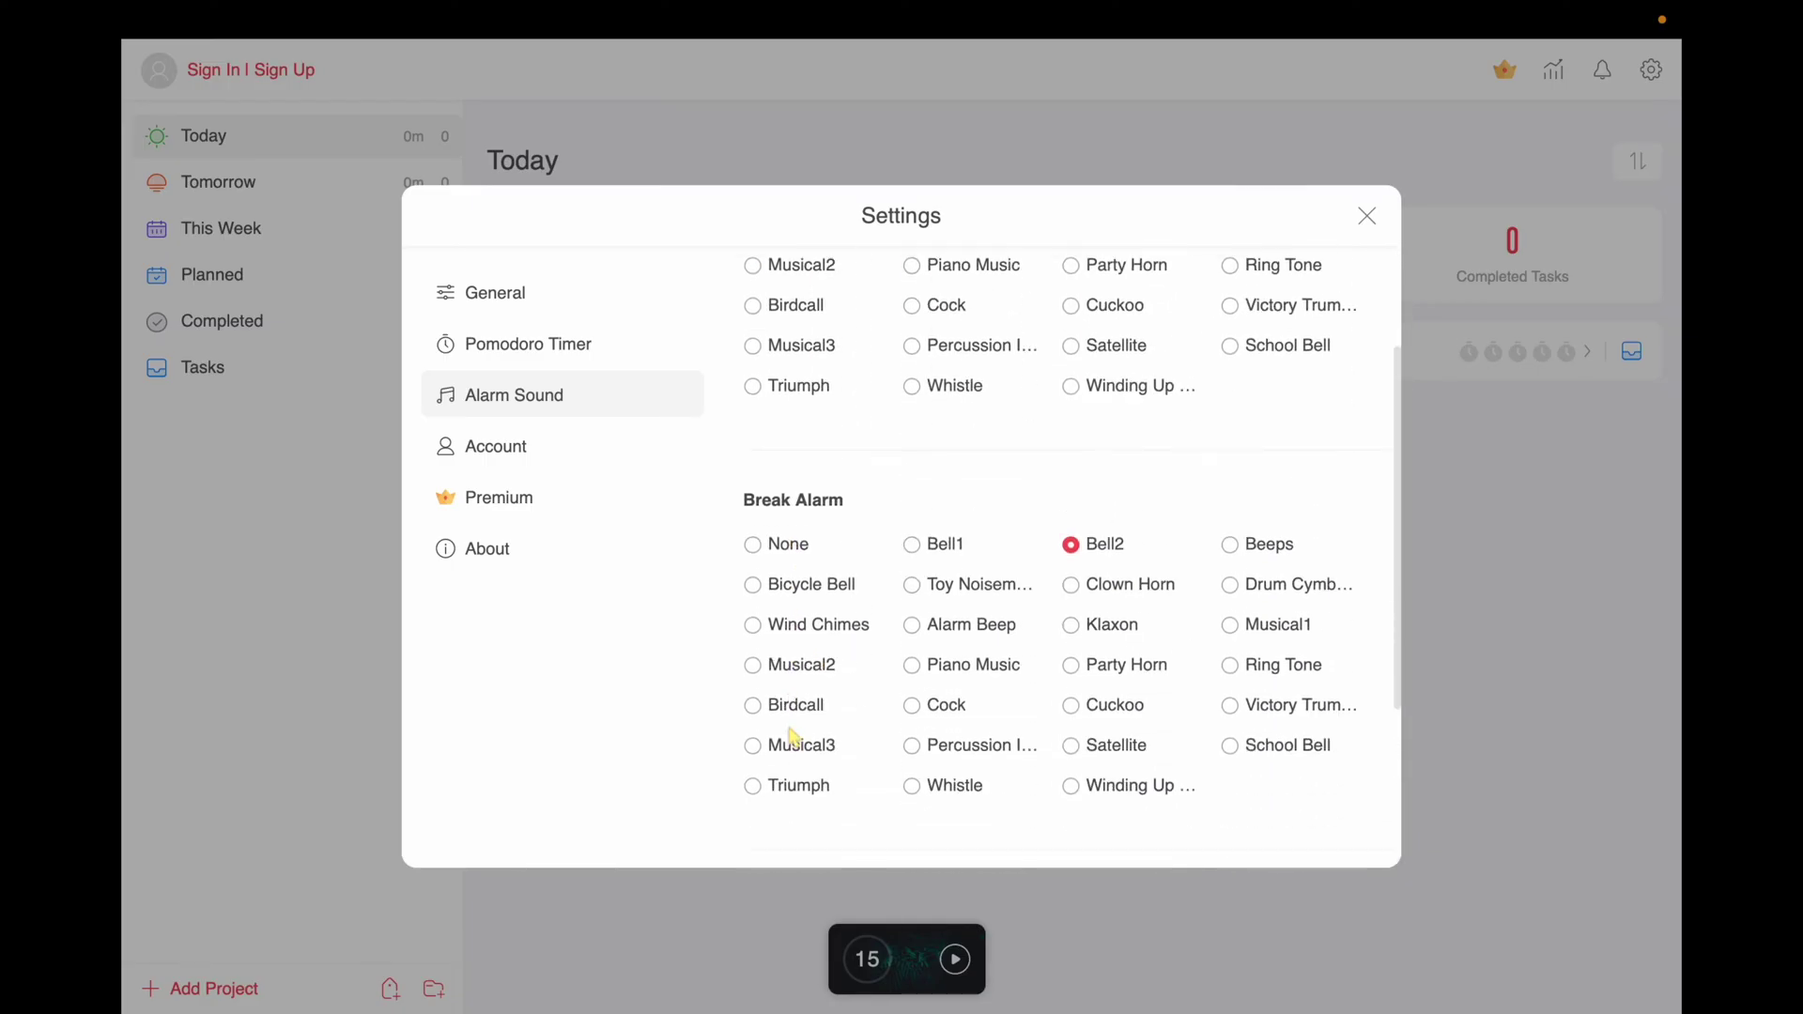
scroll(789, 741, down, 3)
scroll(827, 709, down, 1)
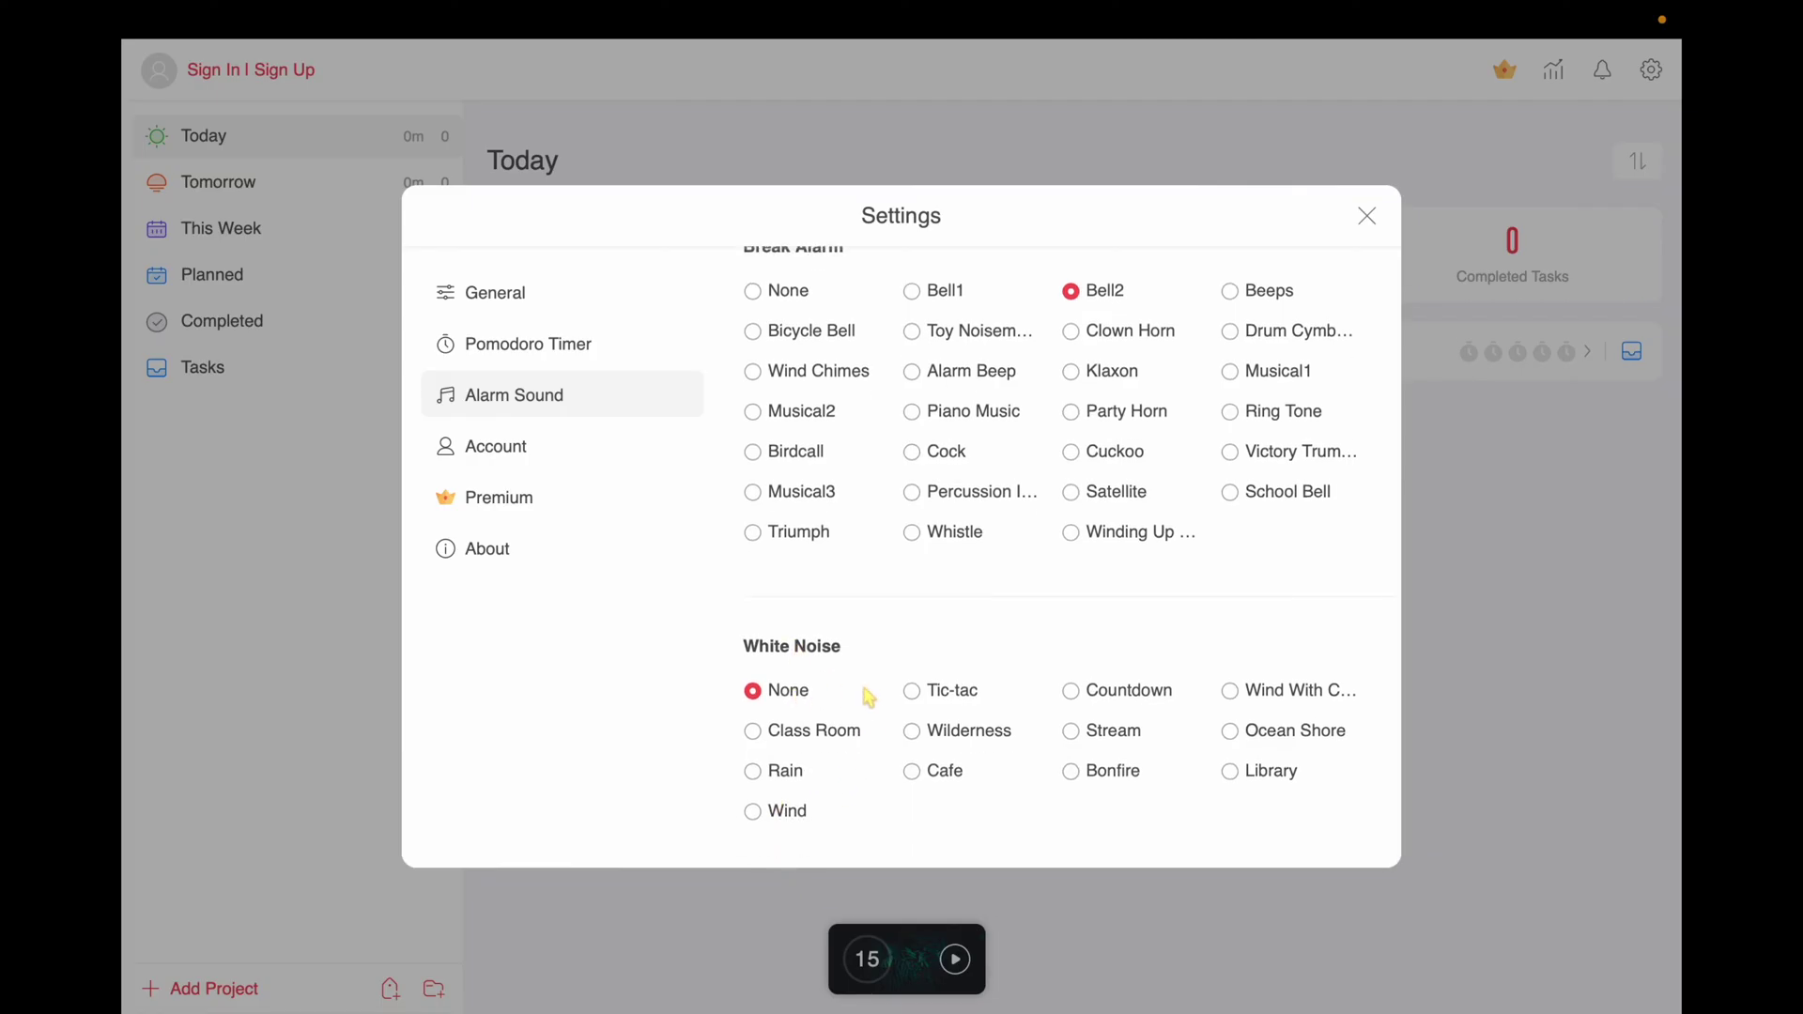
click(932, 703)
key(XF86AudioRaiseVolume)
mouse_move(1127, 691)
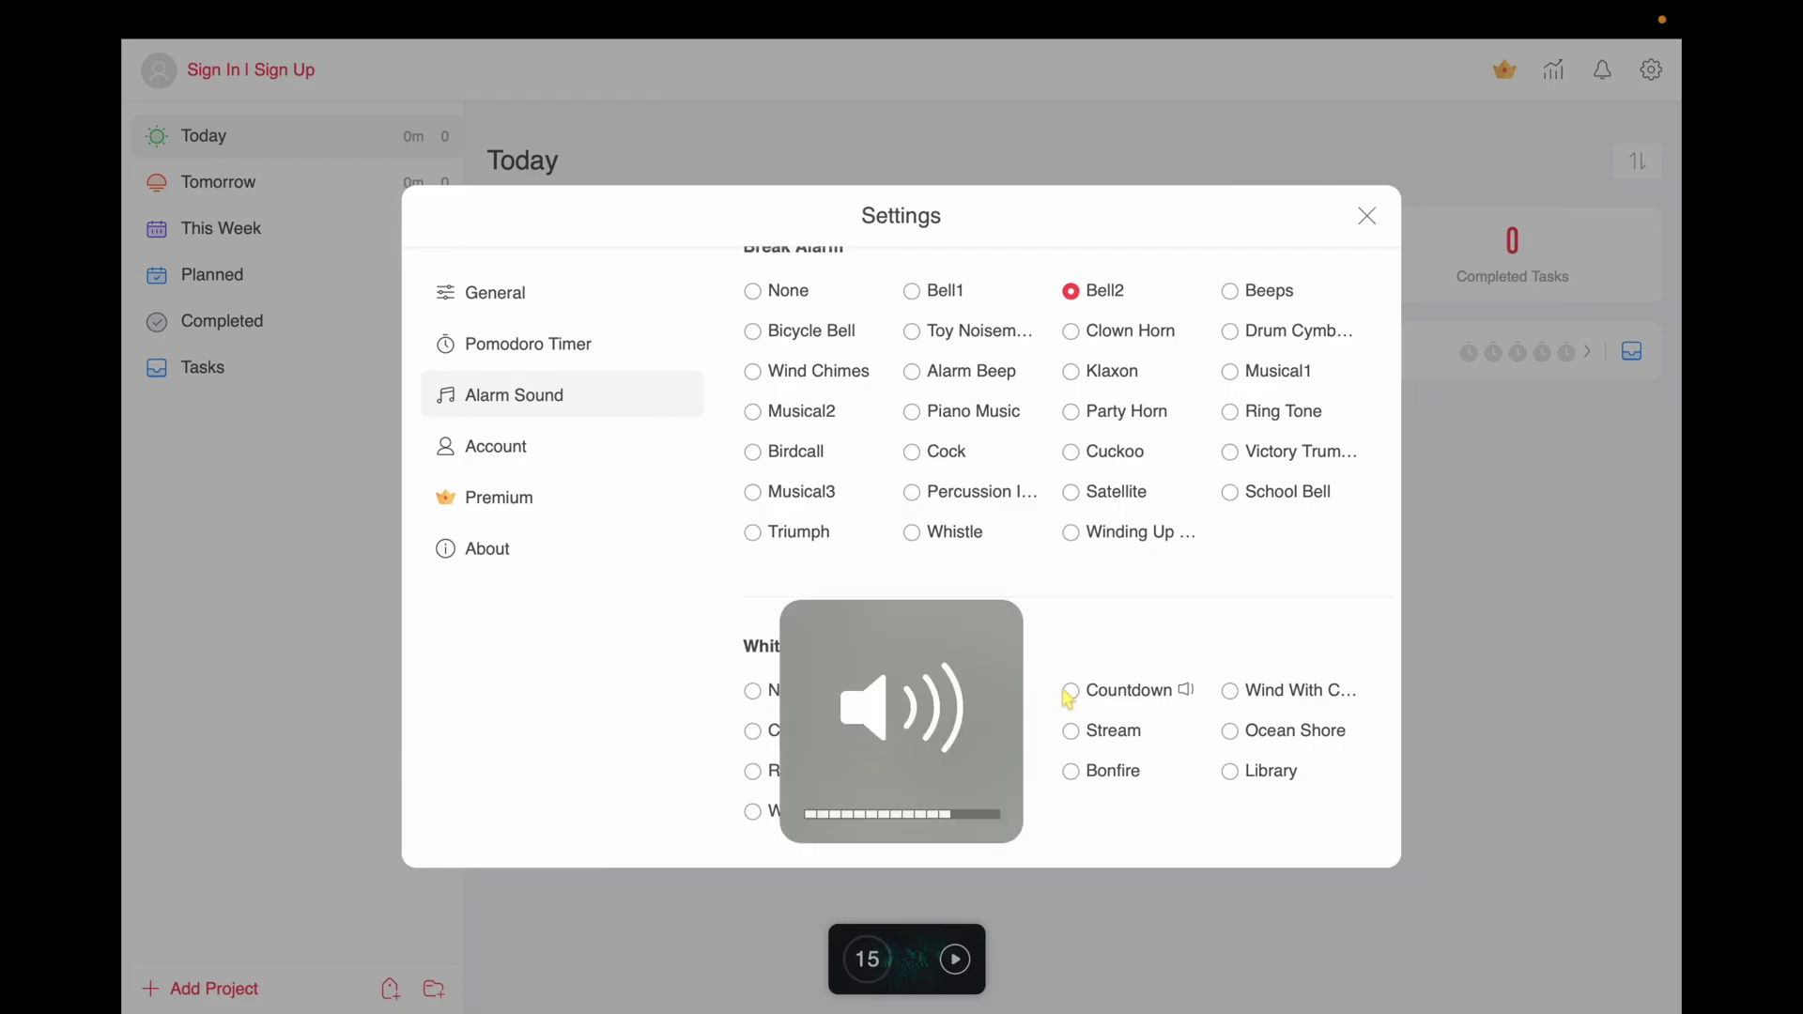
click(1069, 693)
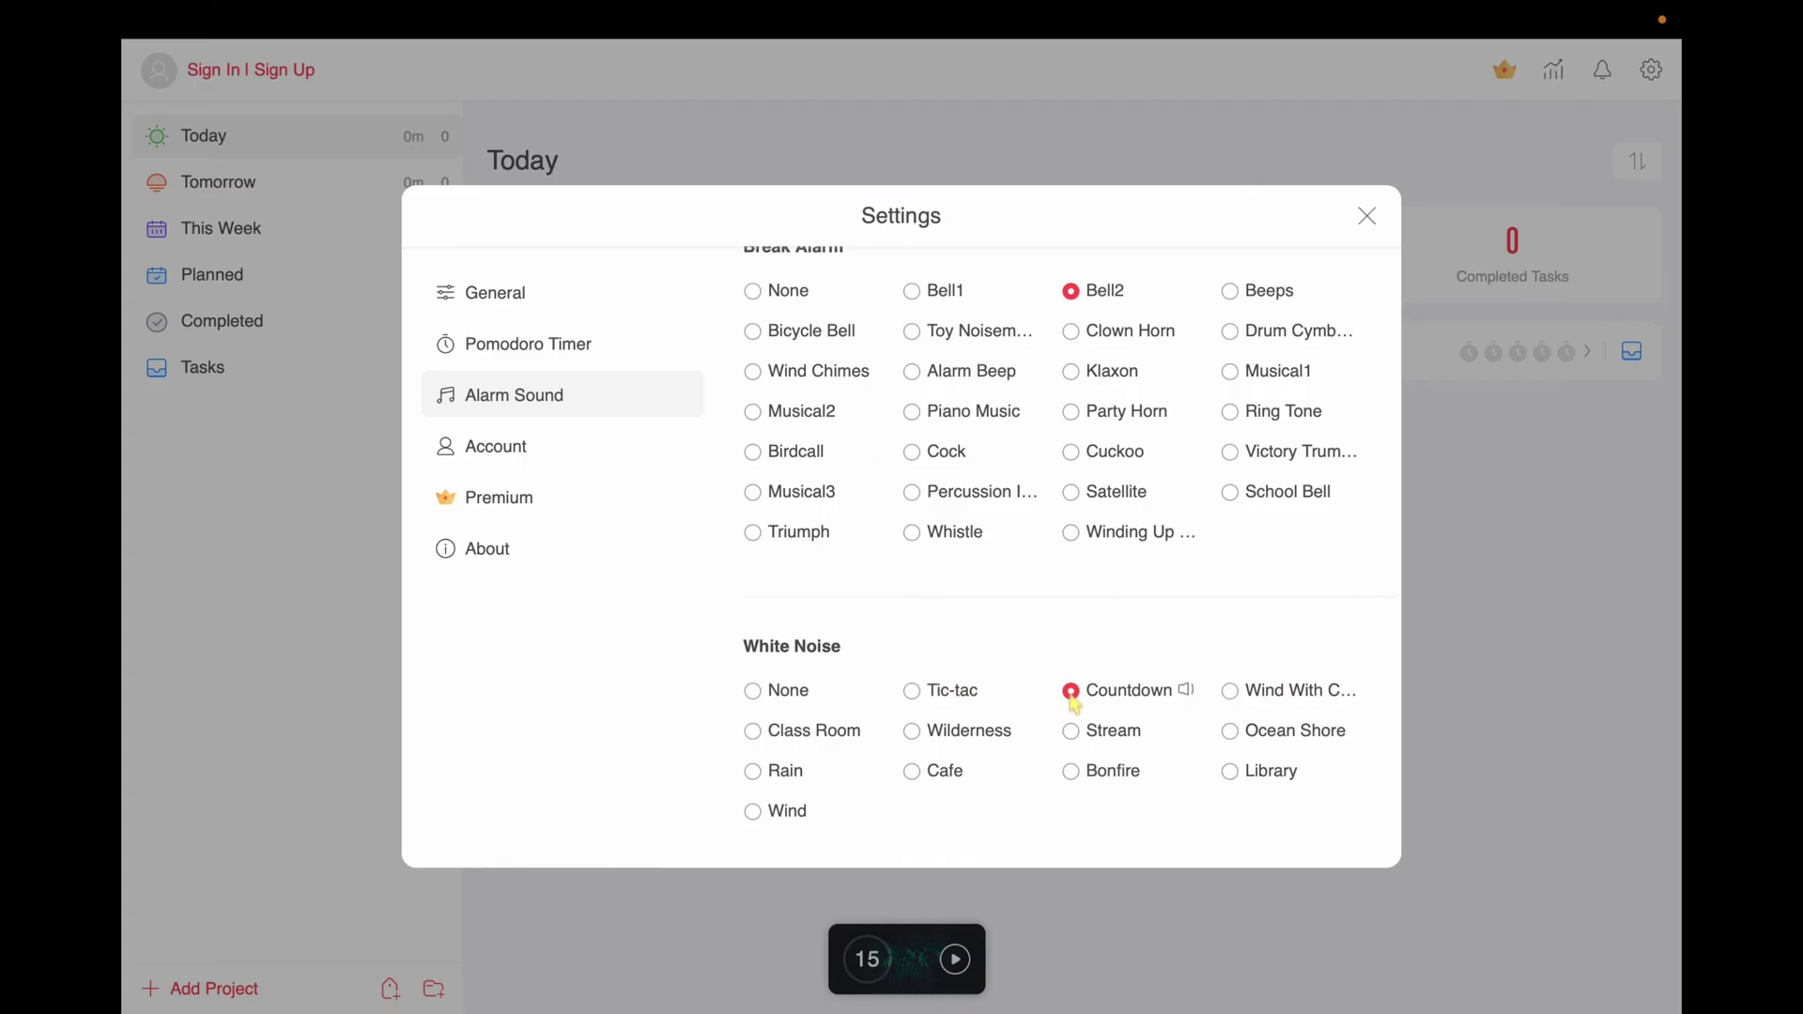
Step: Set Wind Chimes as the focus alarm and Musical3 as the break alarm, then close Settings
scroll(1075, 704, up, 5)
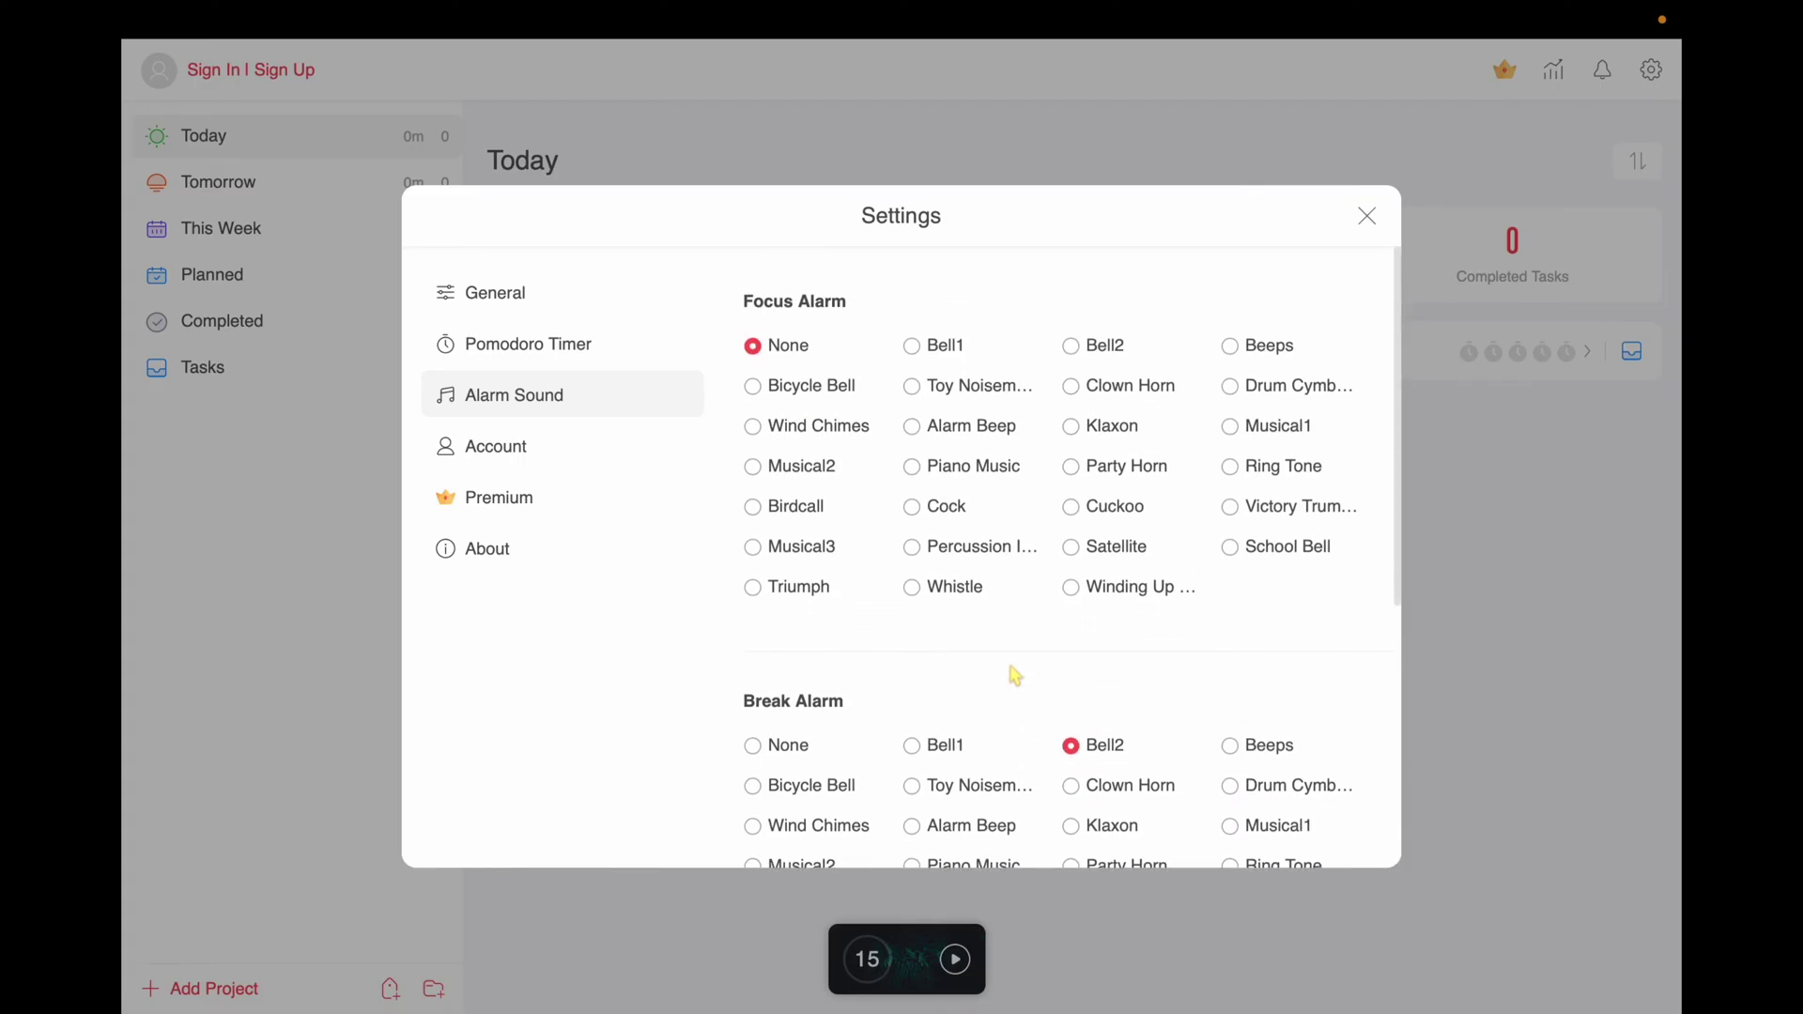
click(756, 414)
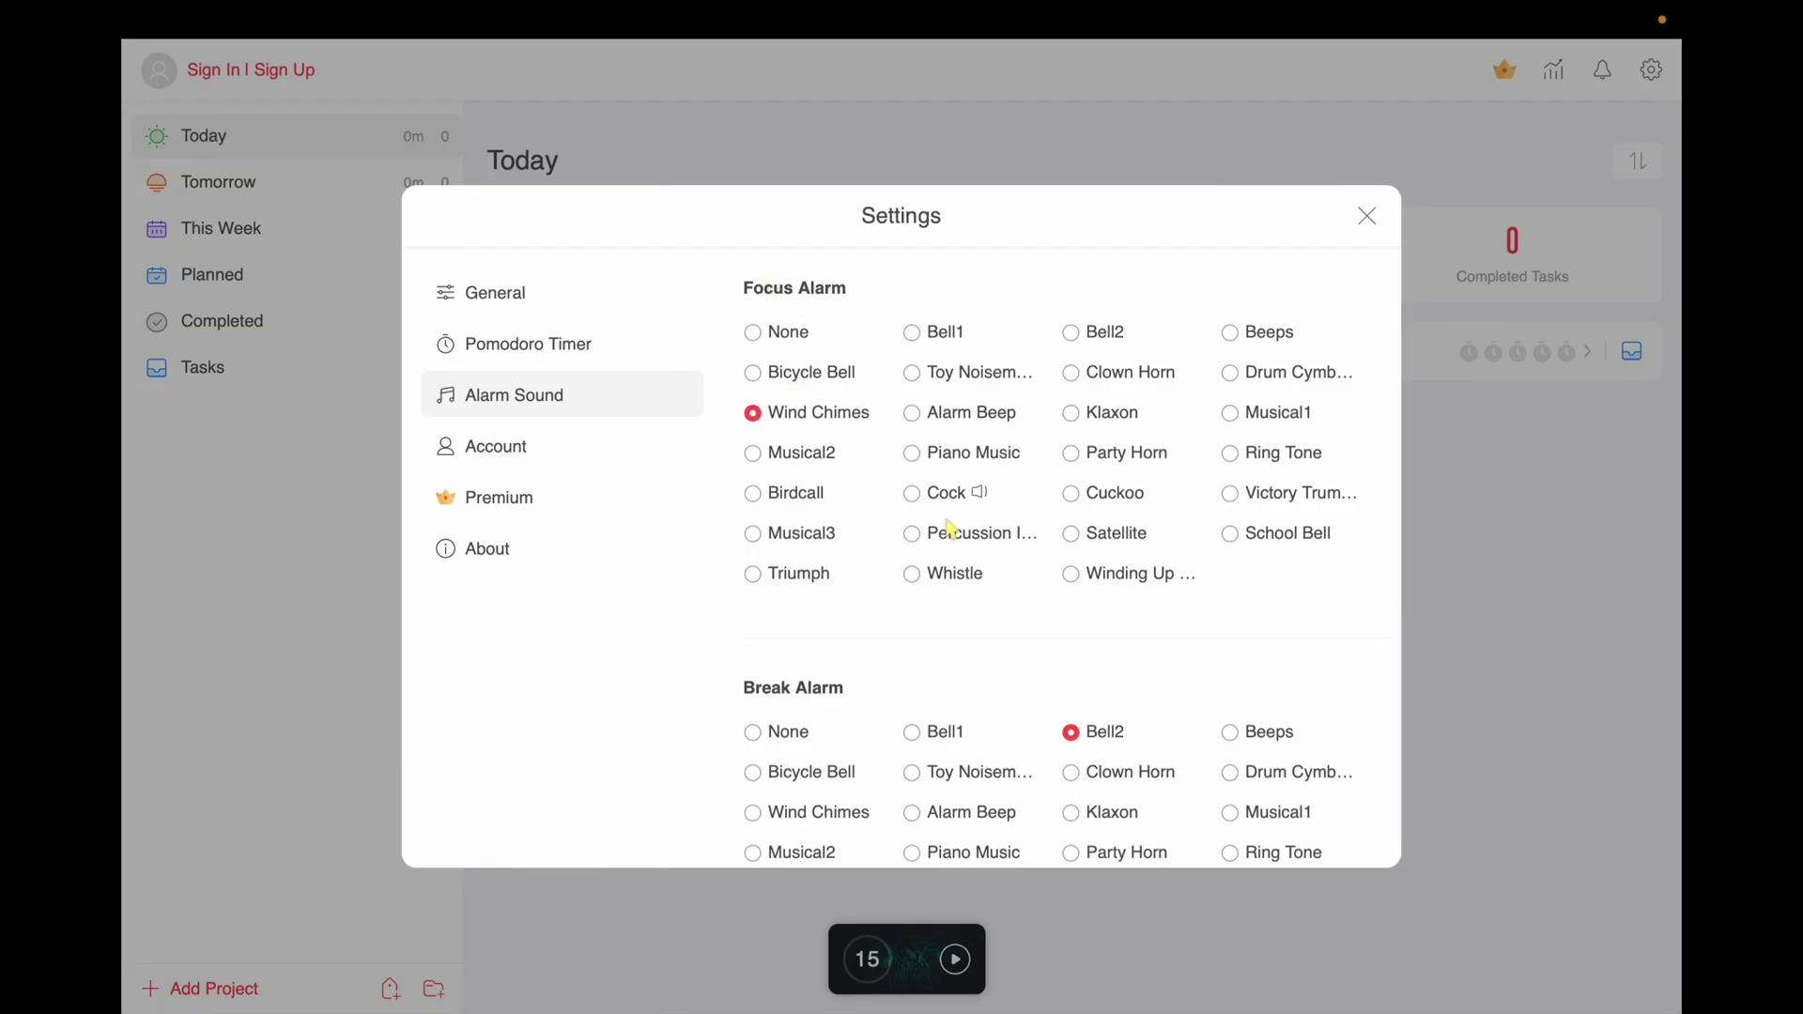
scroll(952, 531, down, 3)
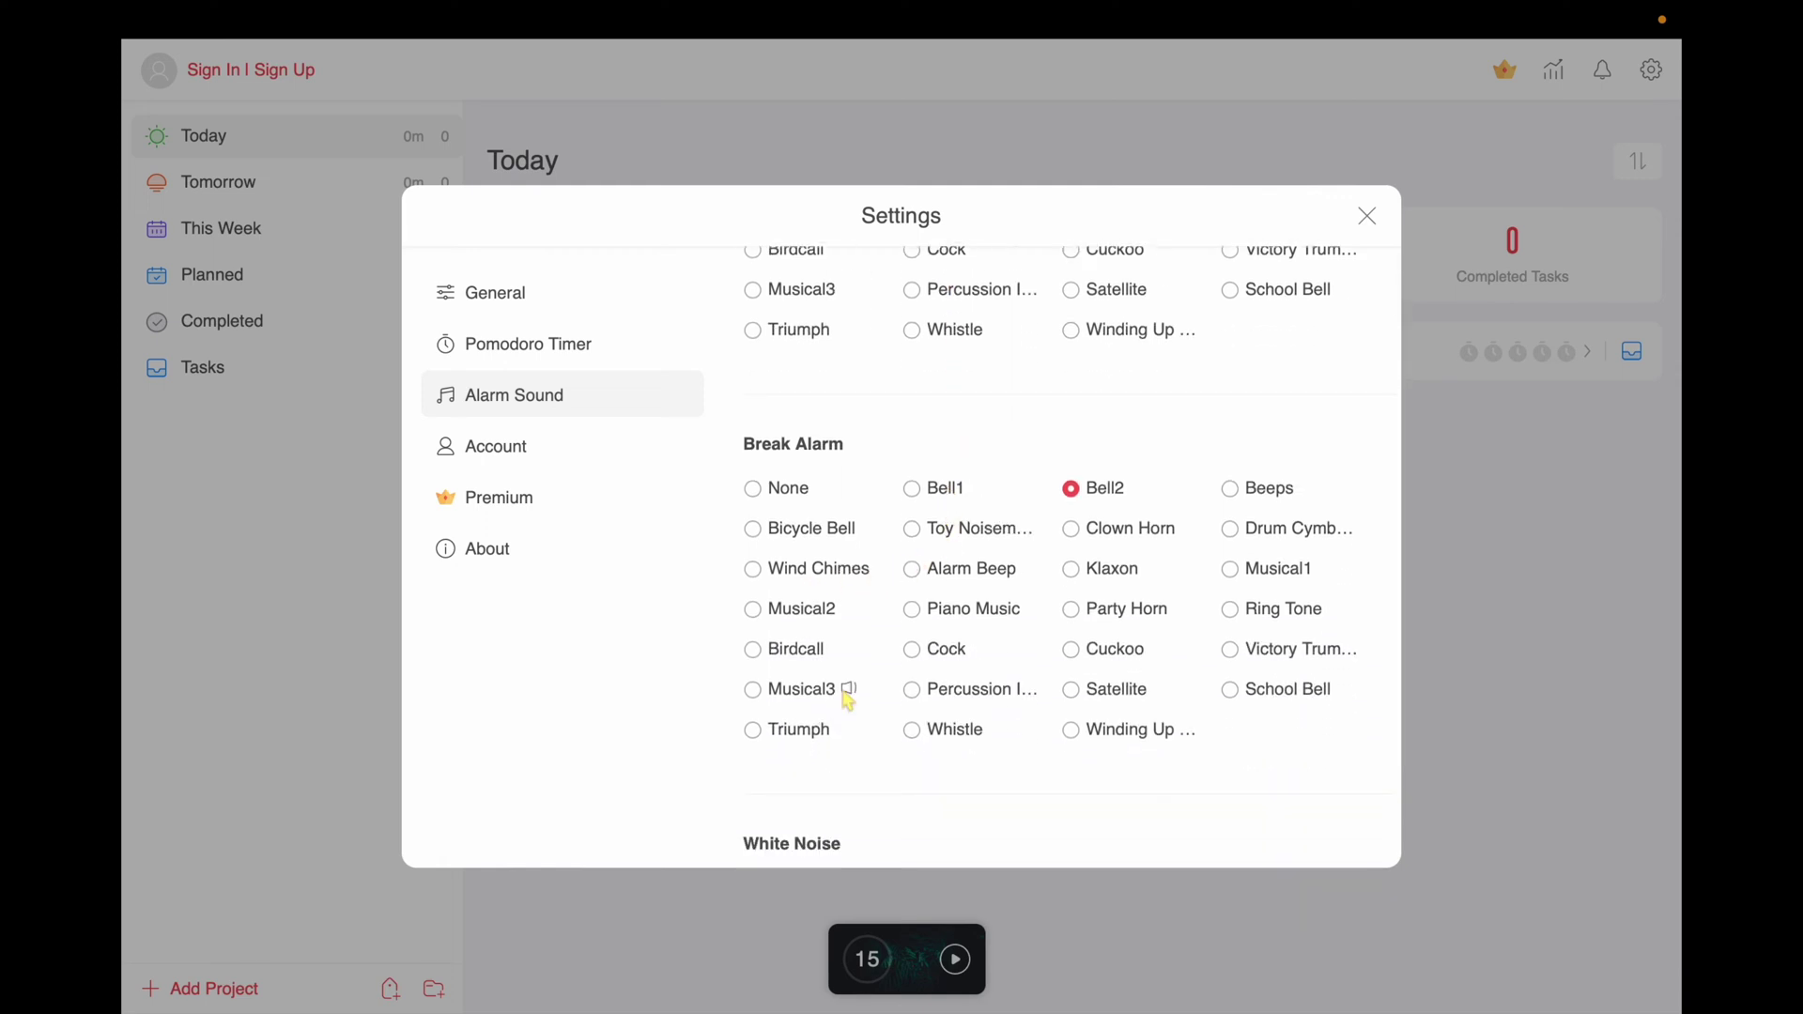
click(757, 691)
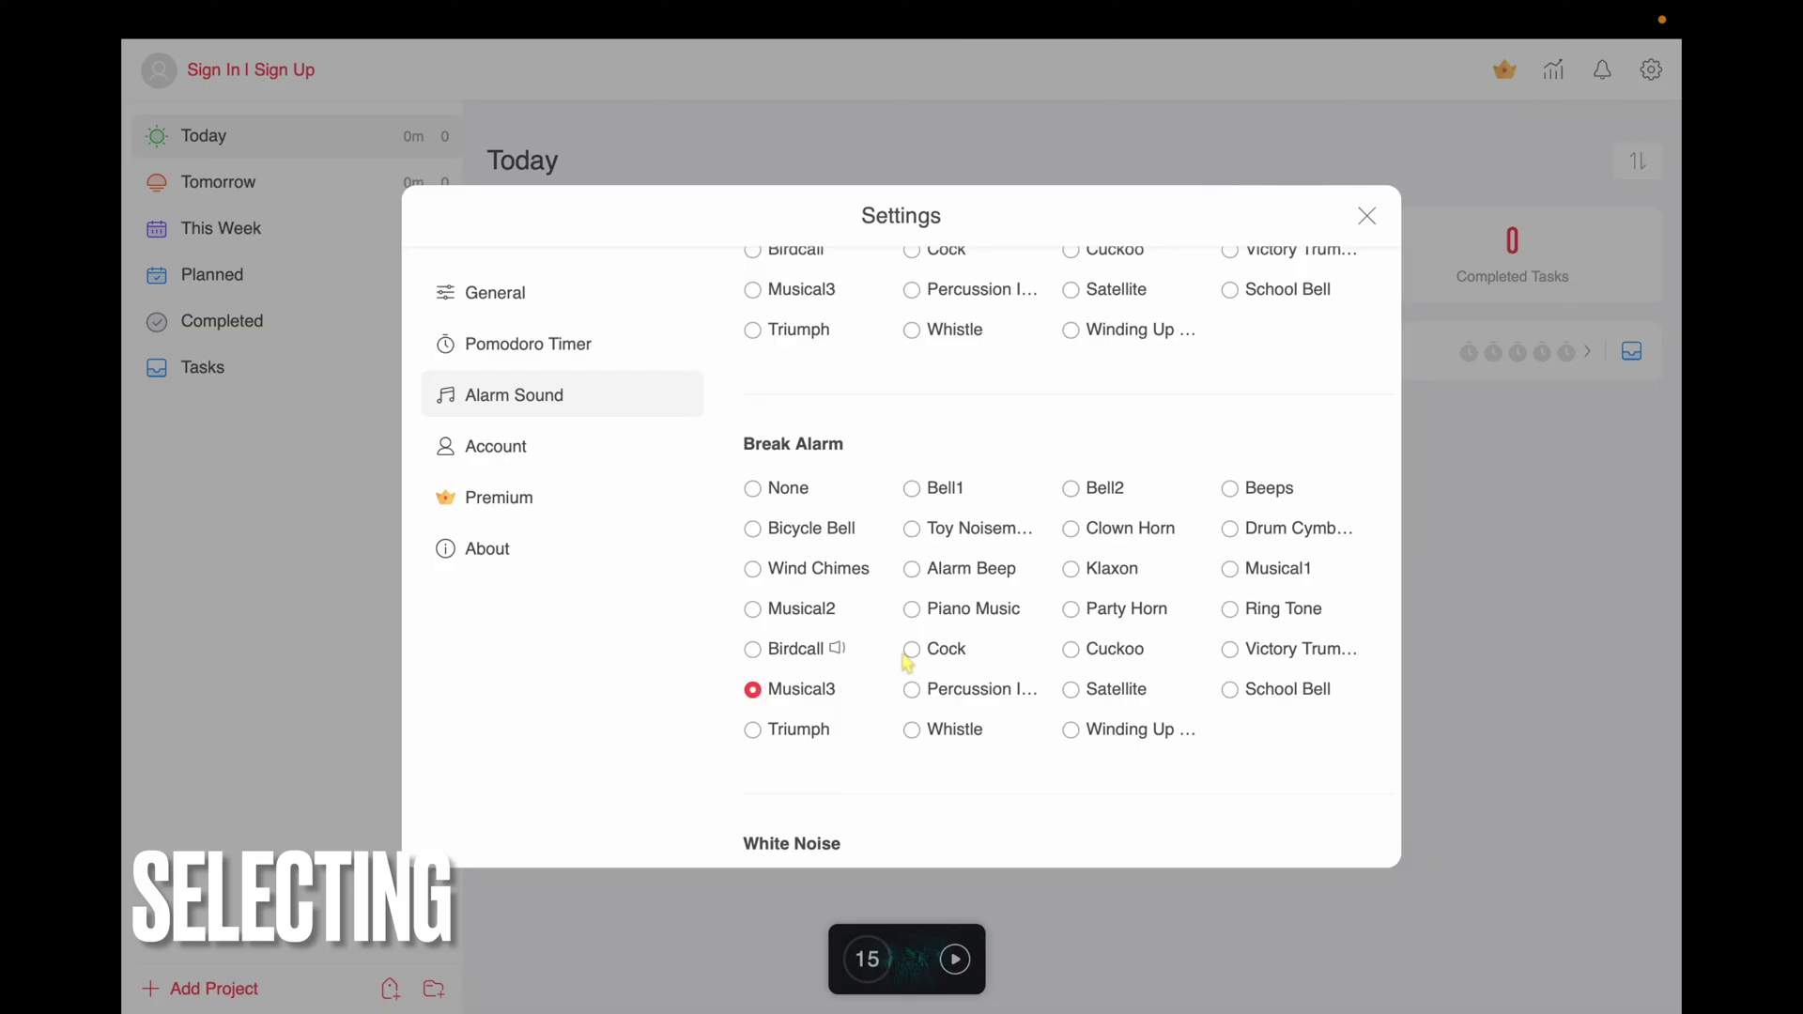
scroll(908, 663, down, 1)
scroll(934, 808, down, 1)
scroll(935, 808, down, 2)
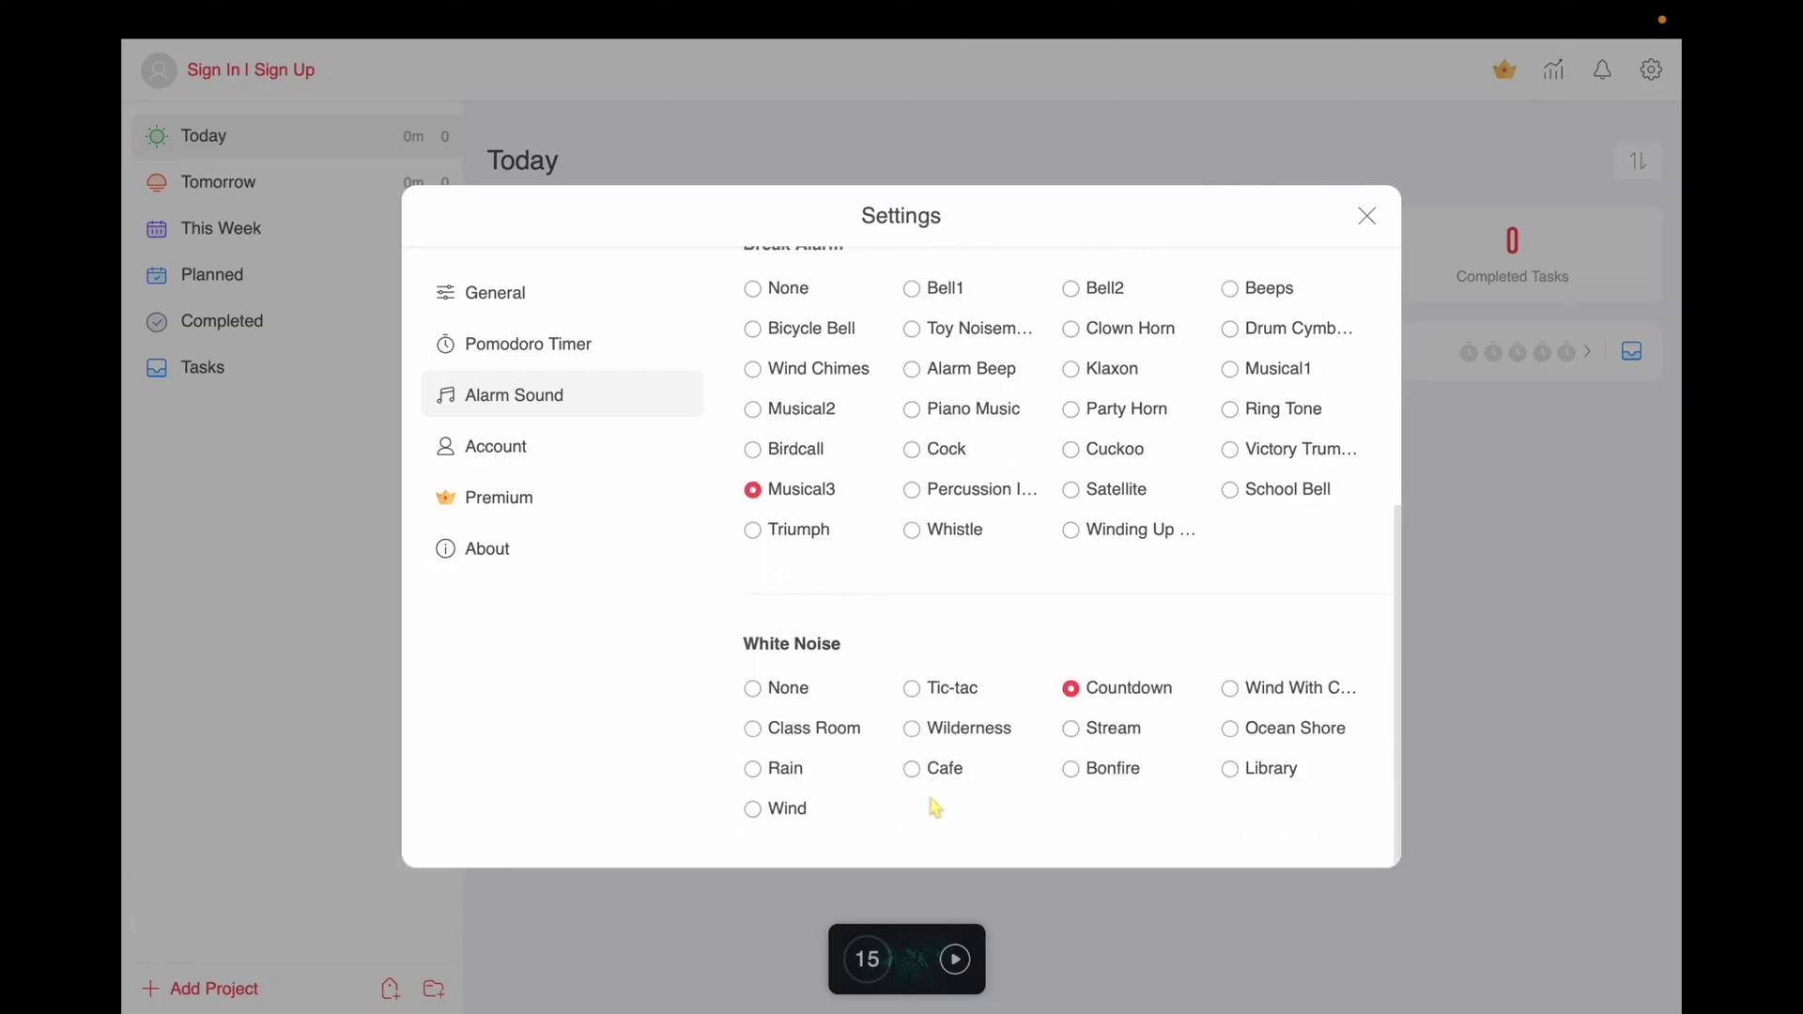
scroll(937, 807, up, 5)
click(1367, 216)
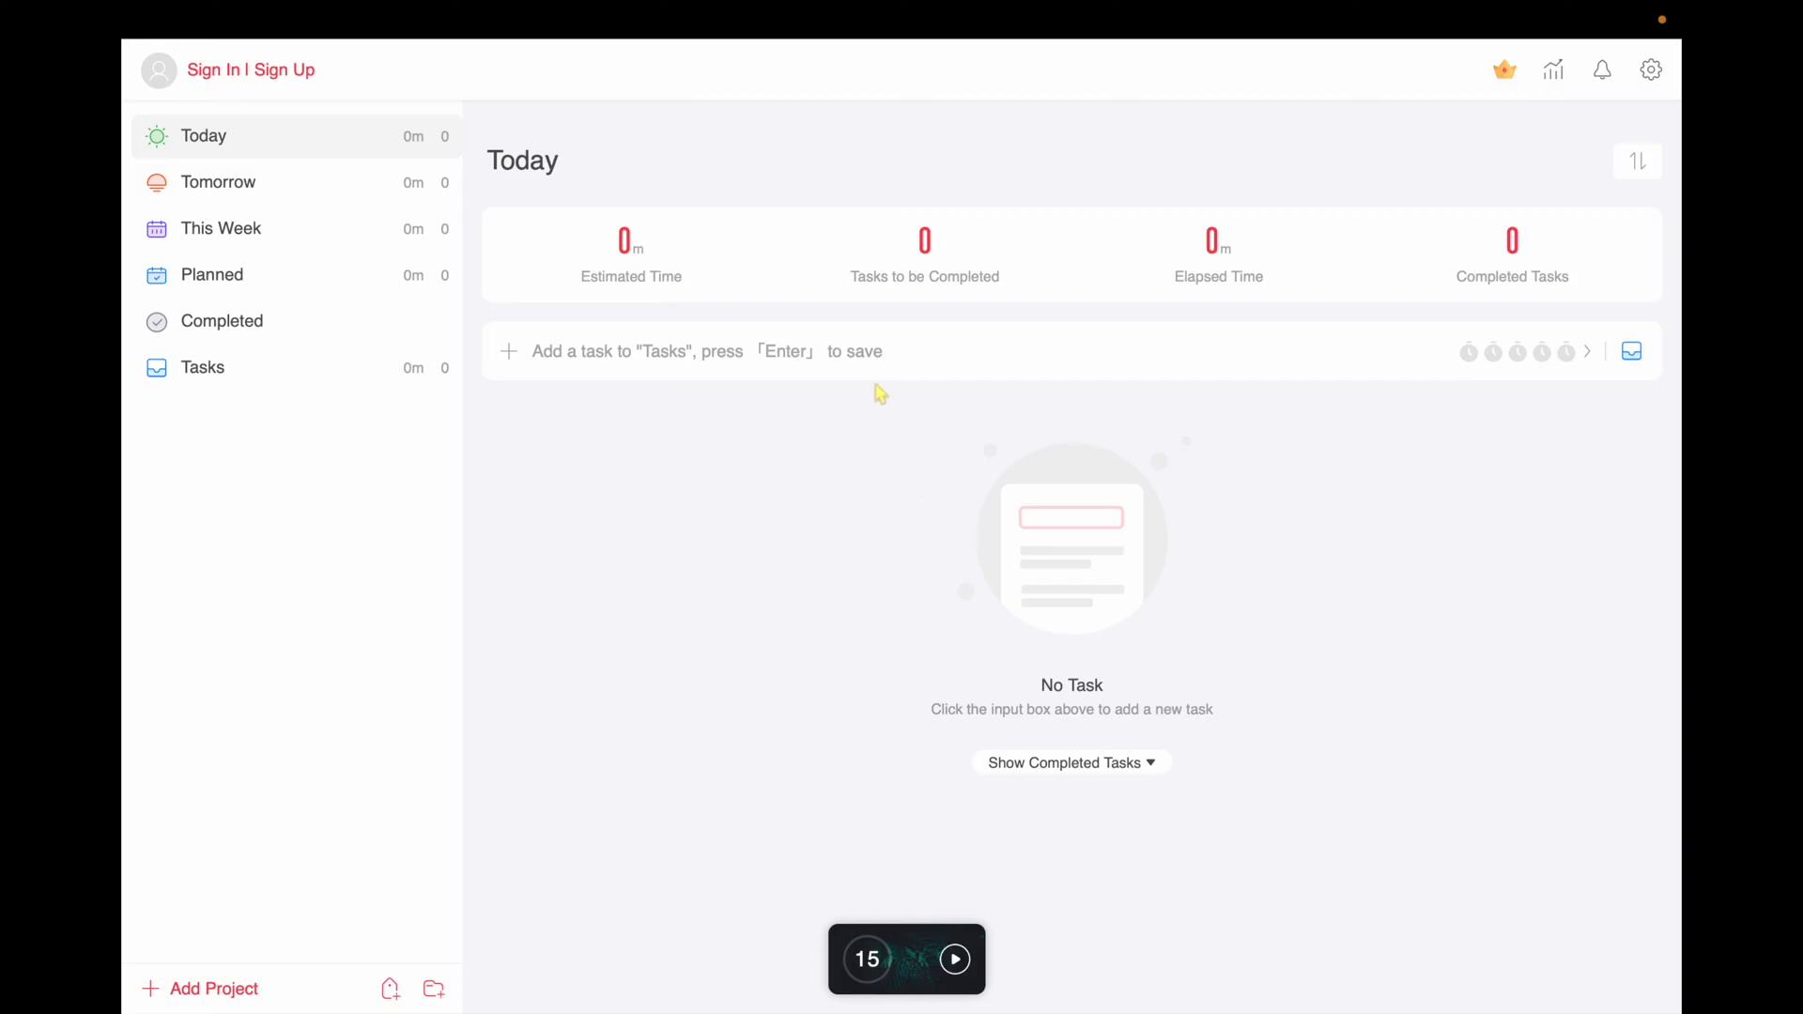
Step: Add 'youtube video' and 'linkedin post' to Today, then start the focus timer and expand it
click(885, 362)
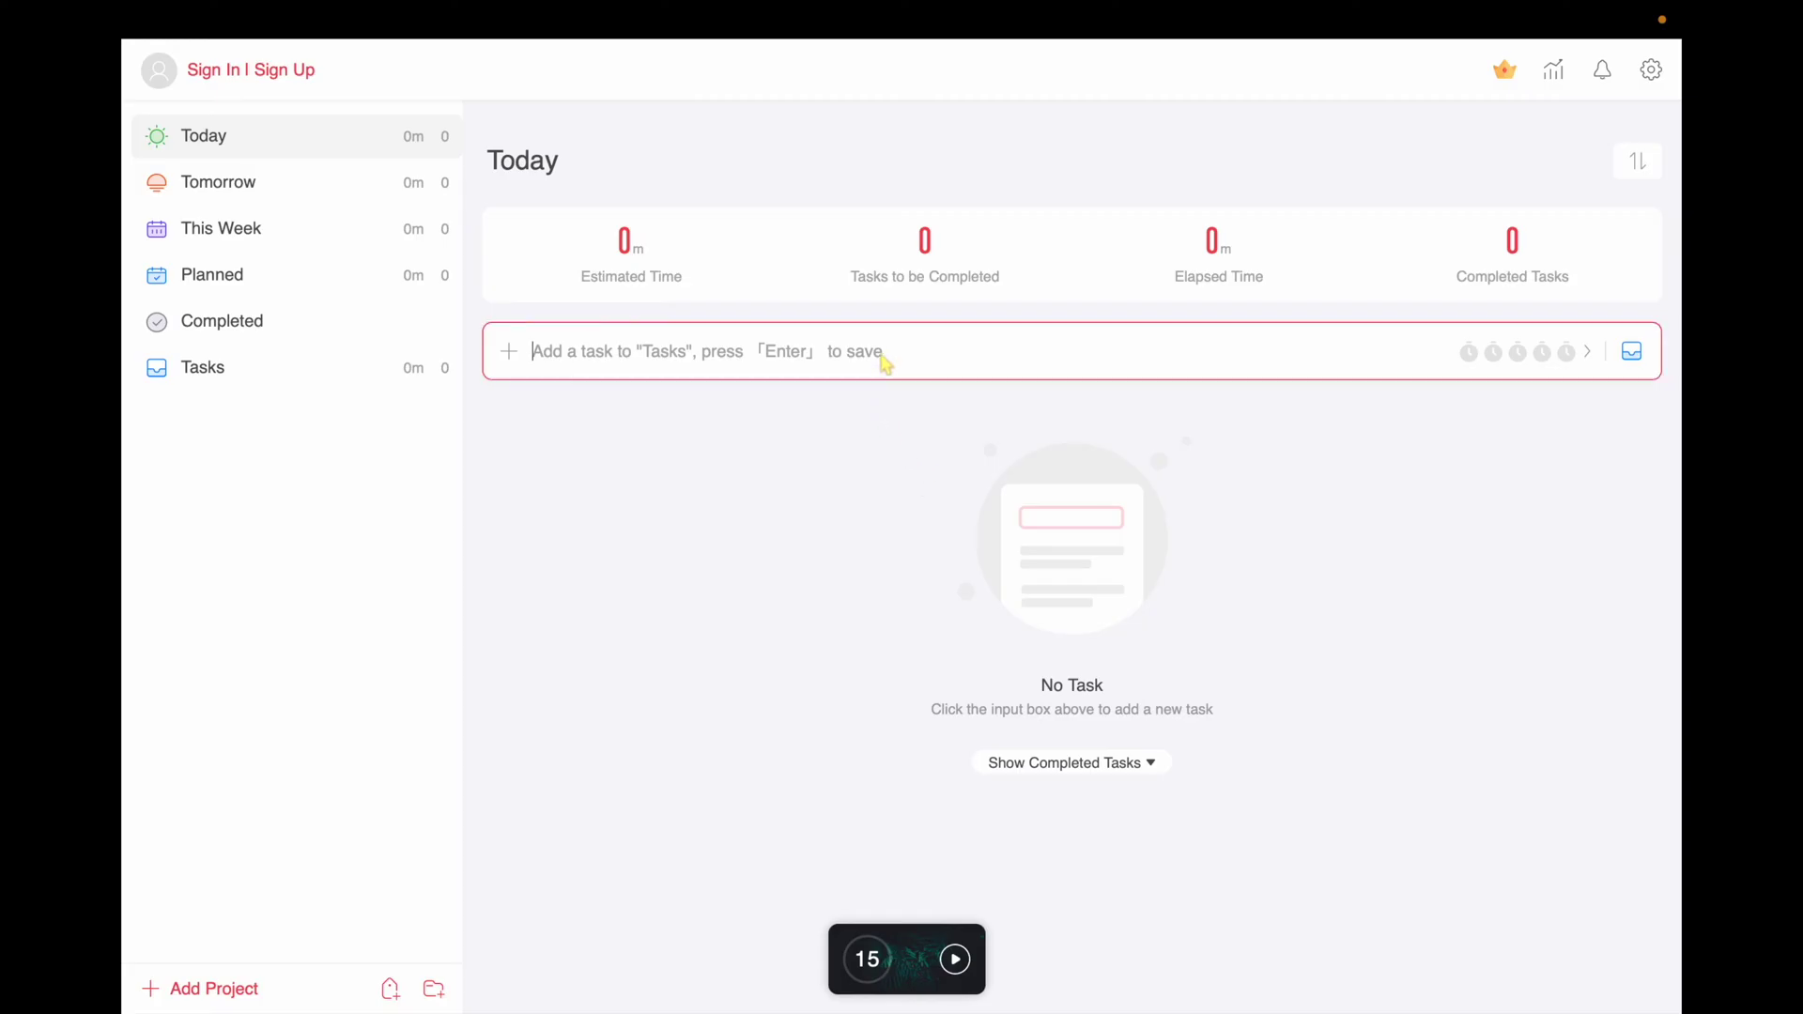
text(youtube video)
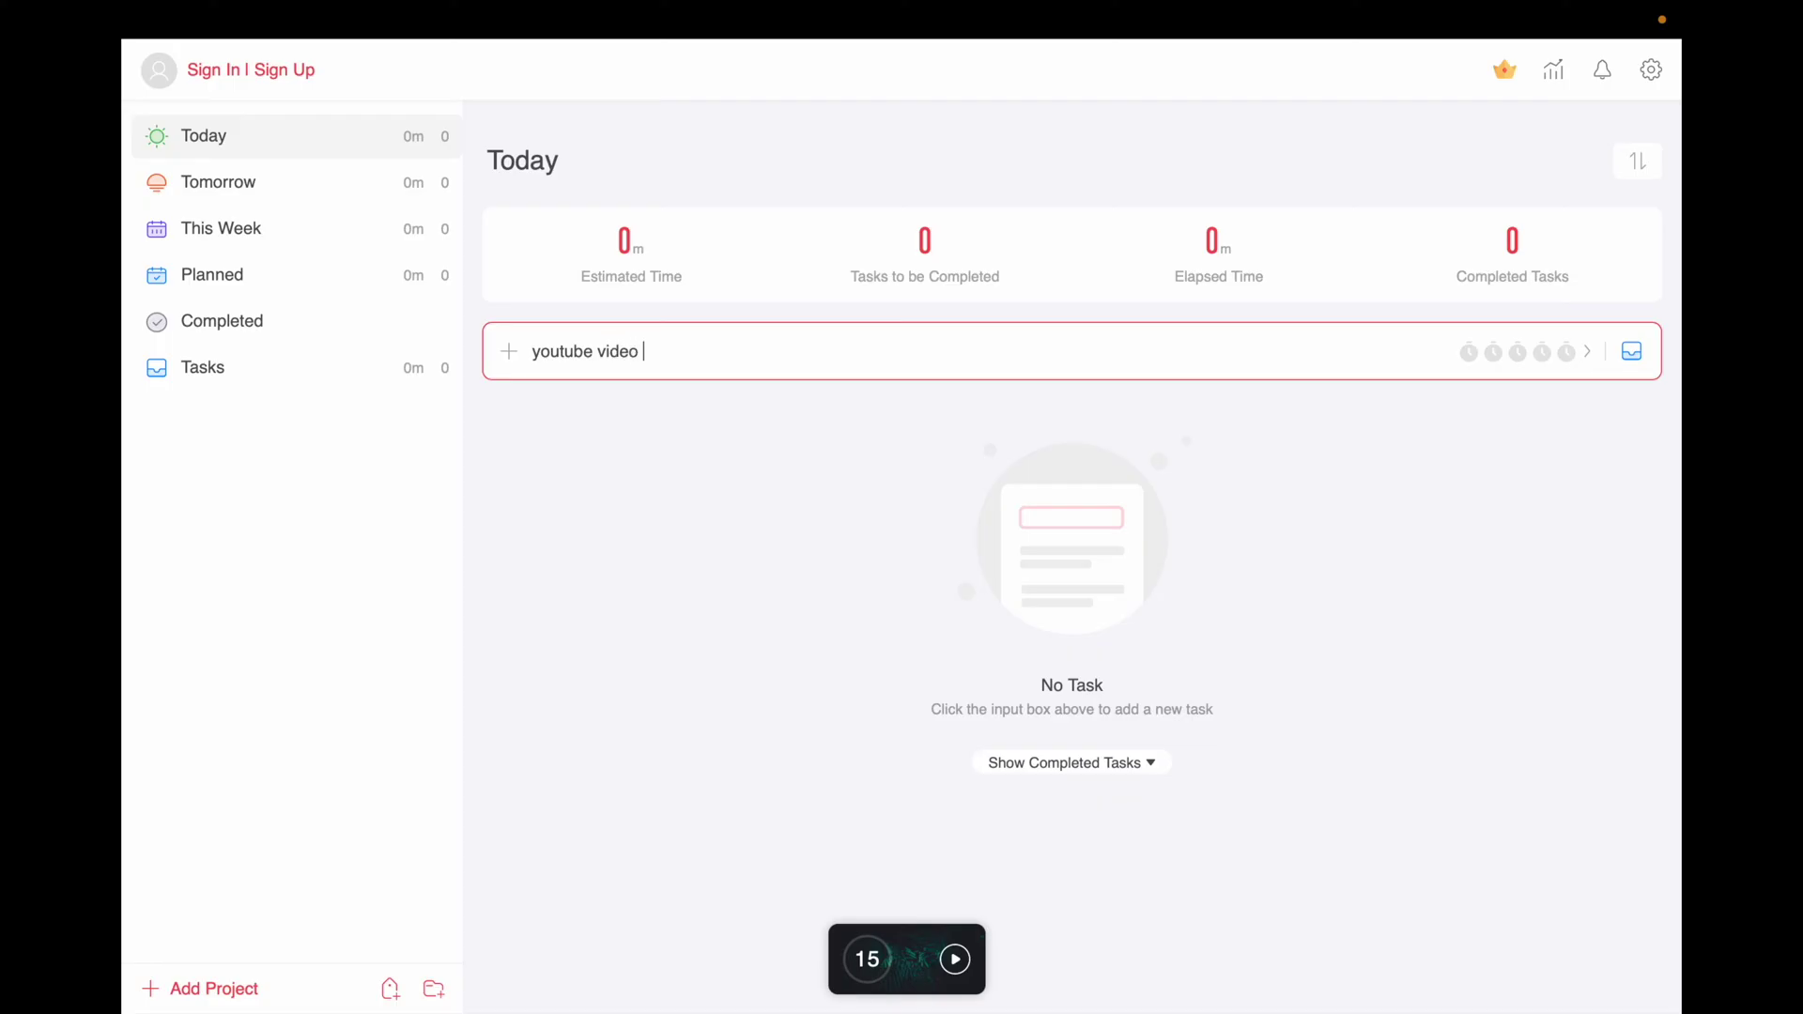
key(Return)
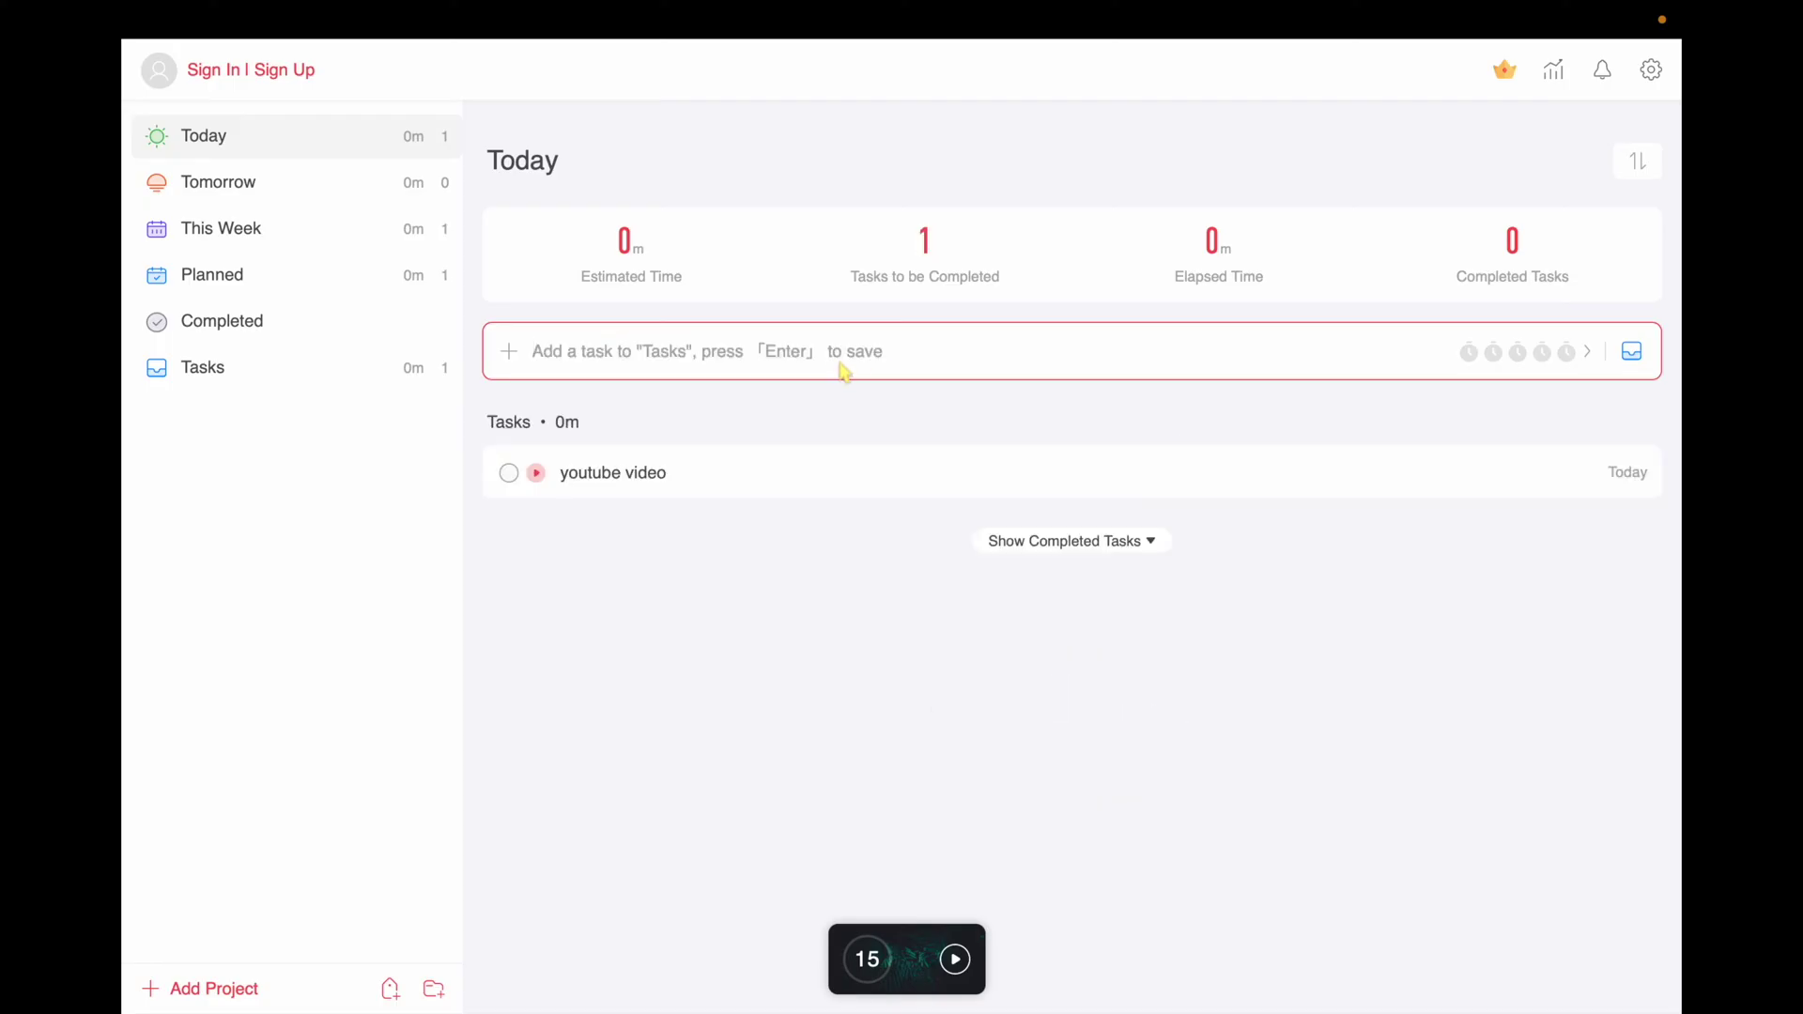
text(linkedin post)
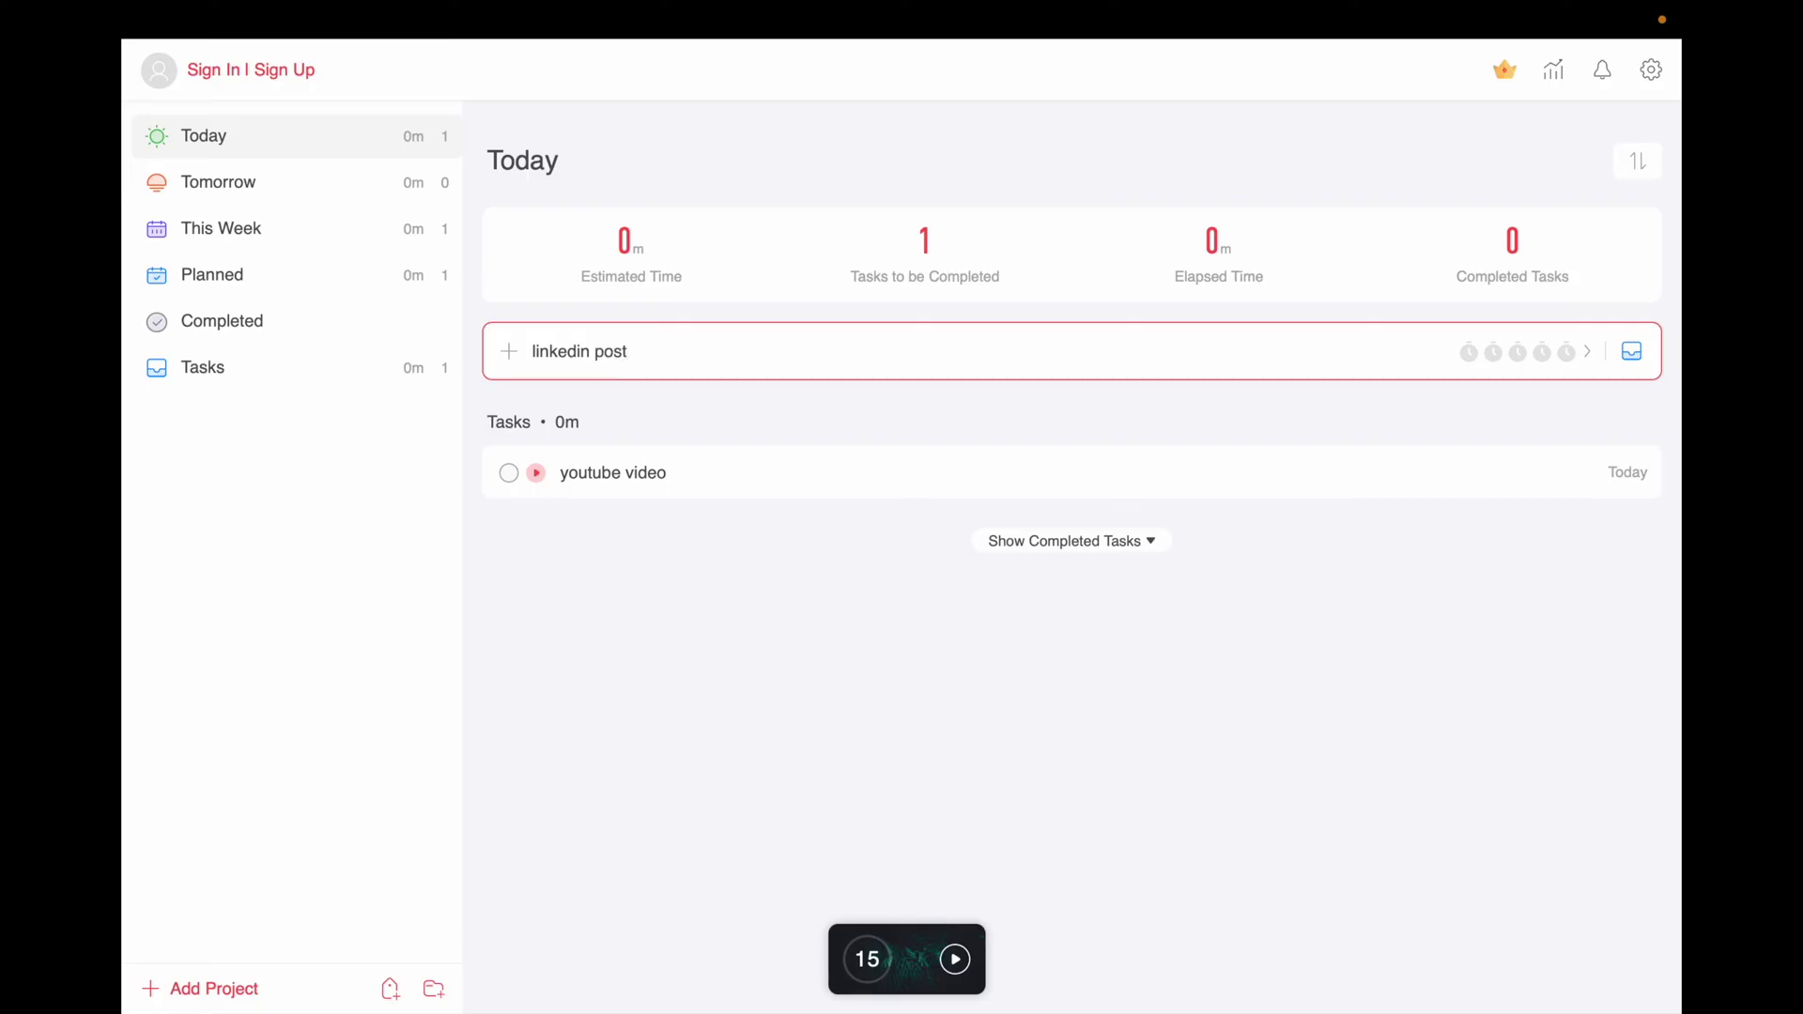
key(Return)
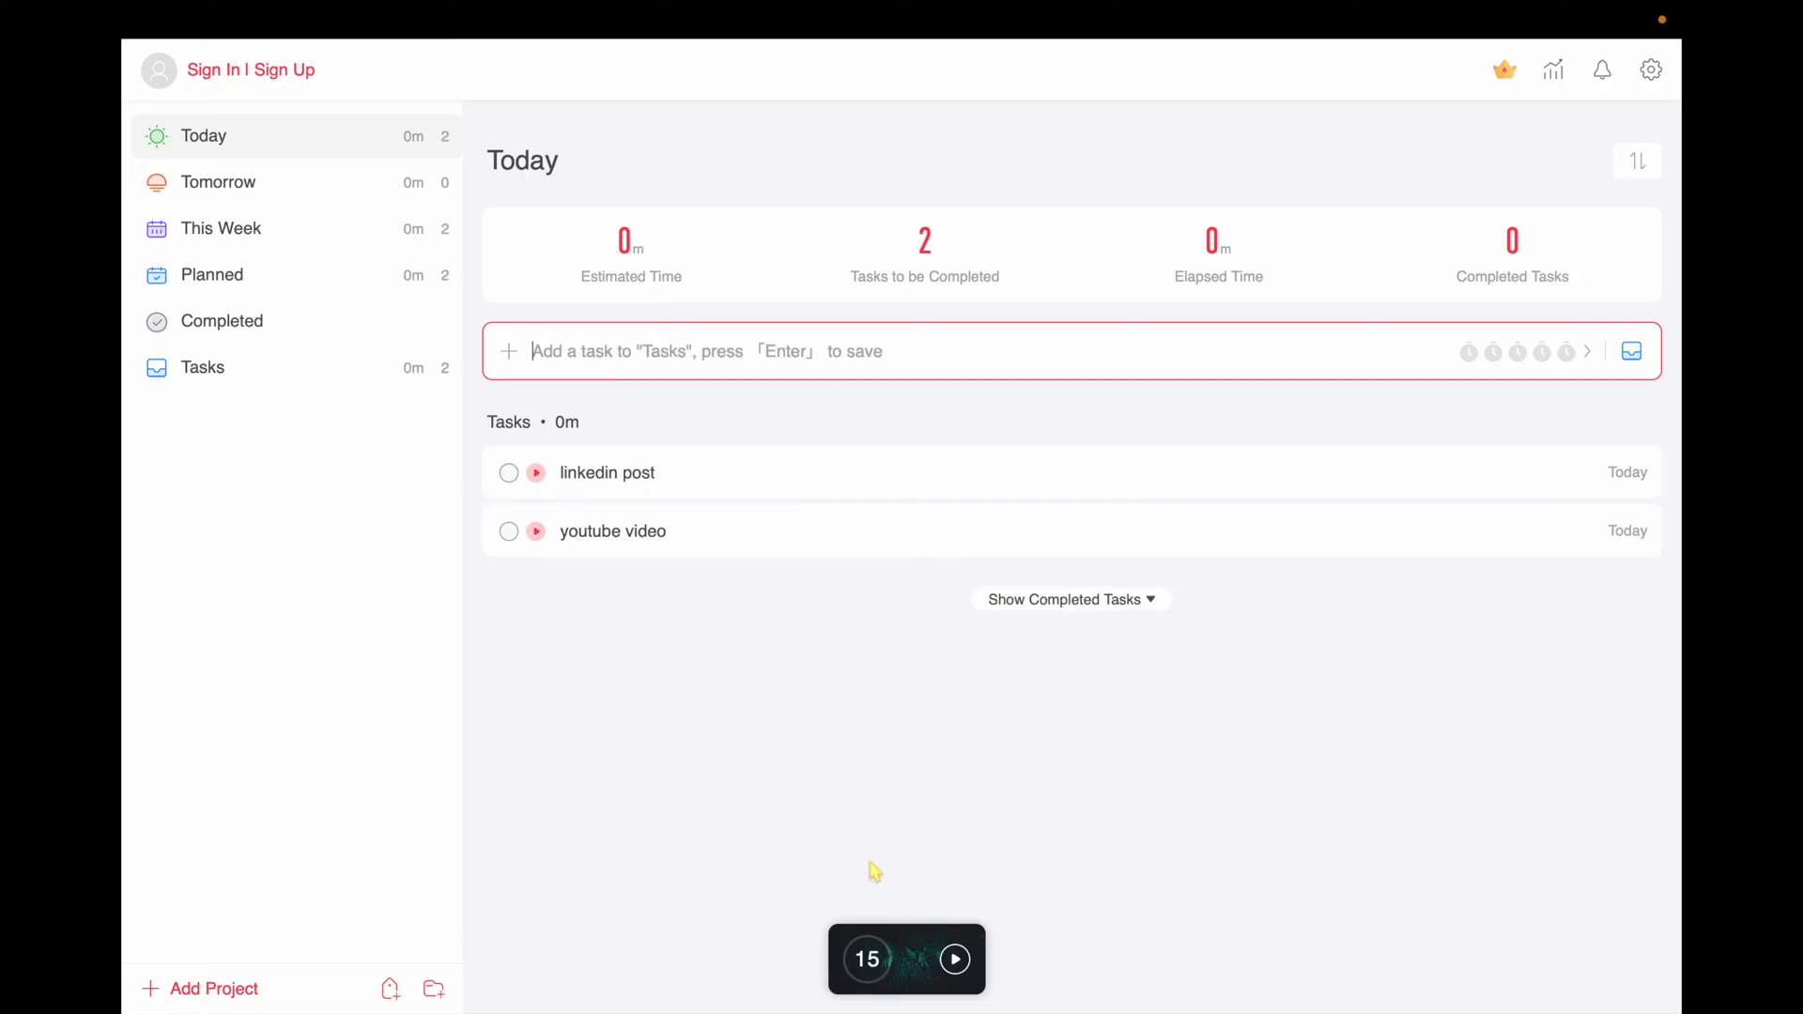
click(960, 967)
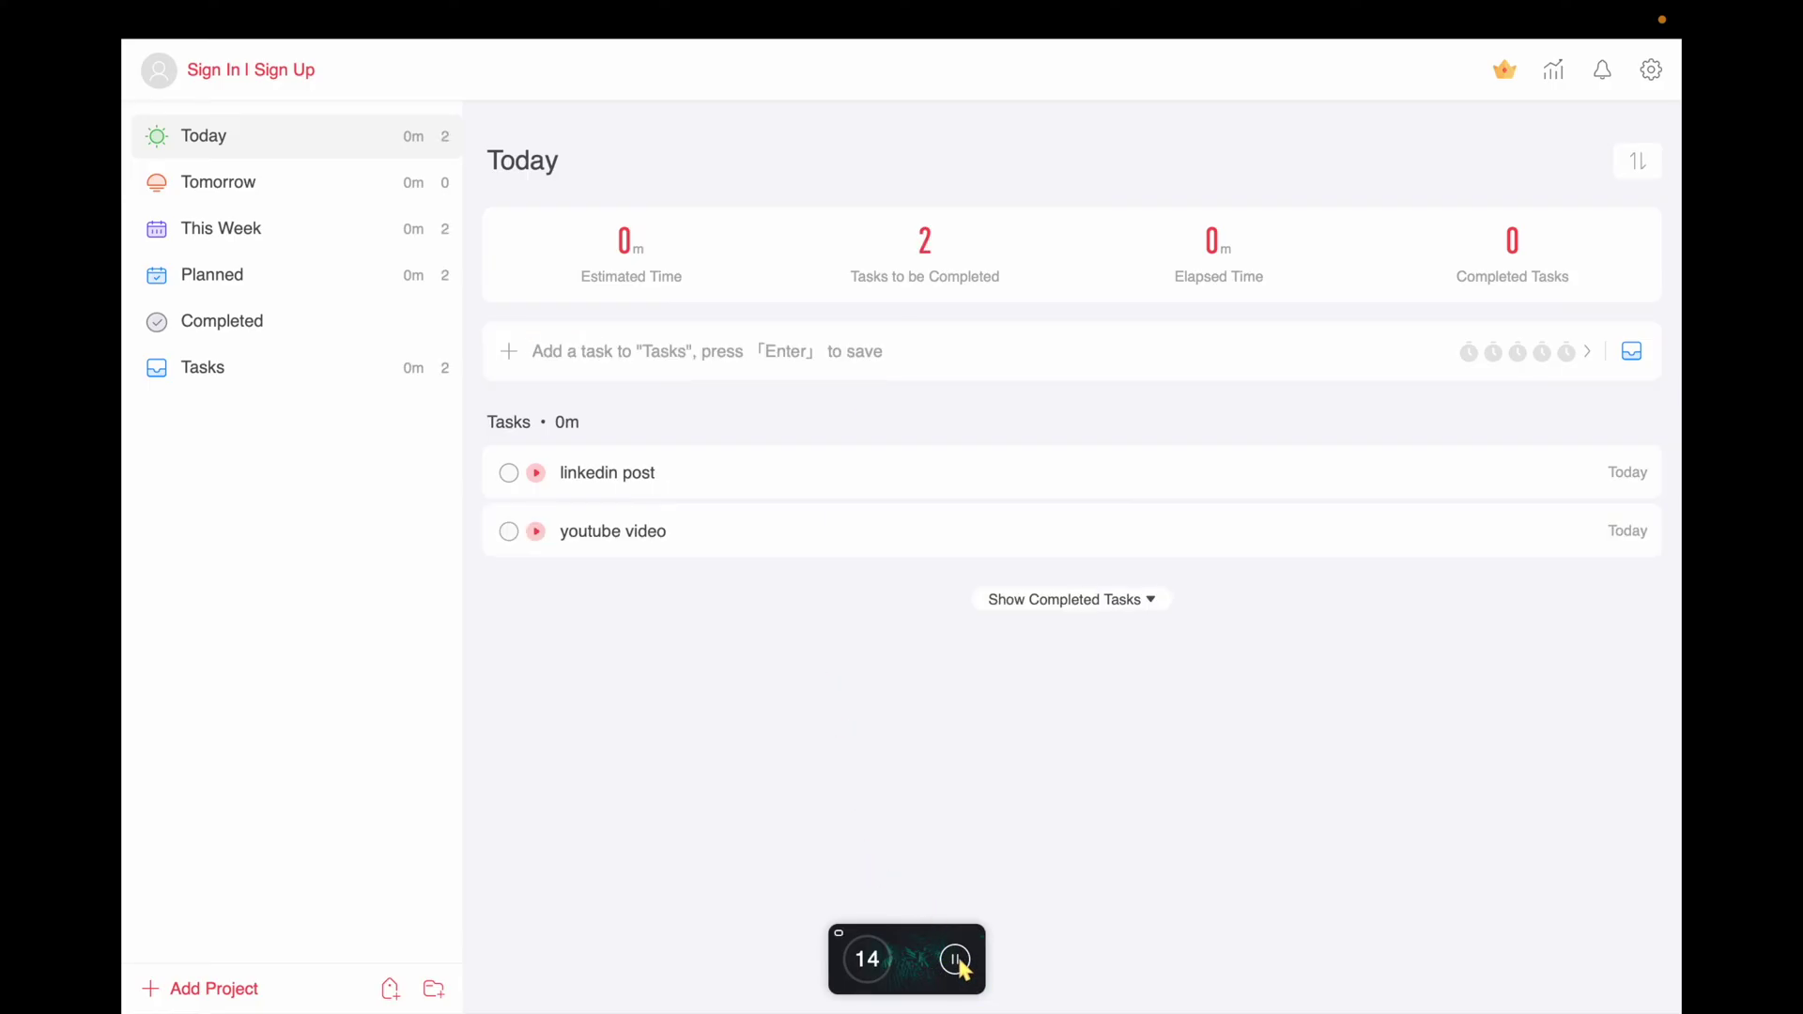
click(842, 937)
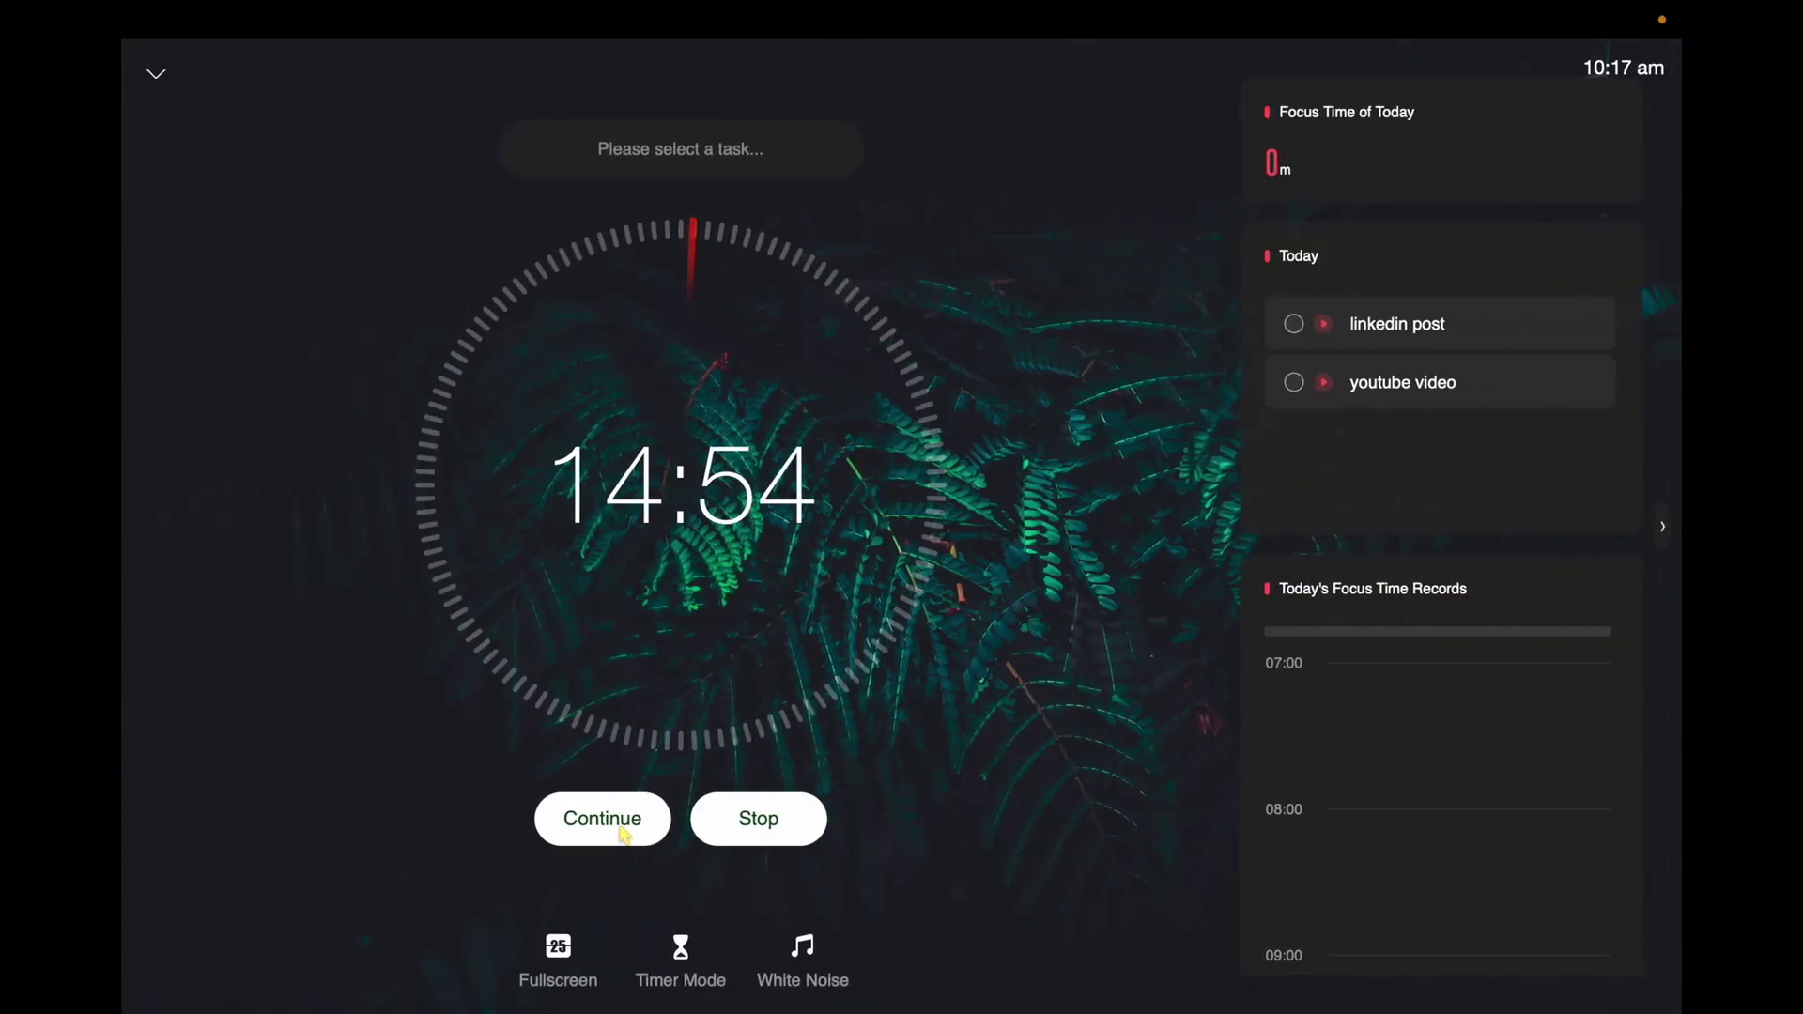
Step: Continue the paused session, set the time picker to 01:00 and start the one-minute focus
click(625, 835)
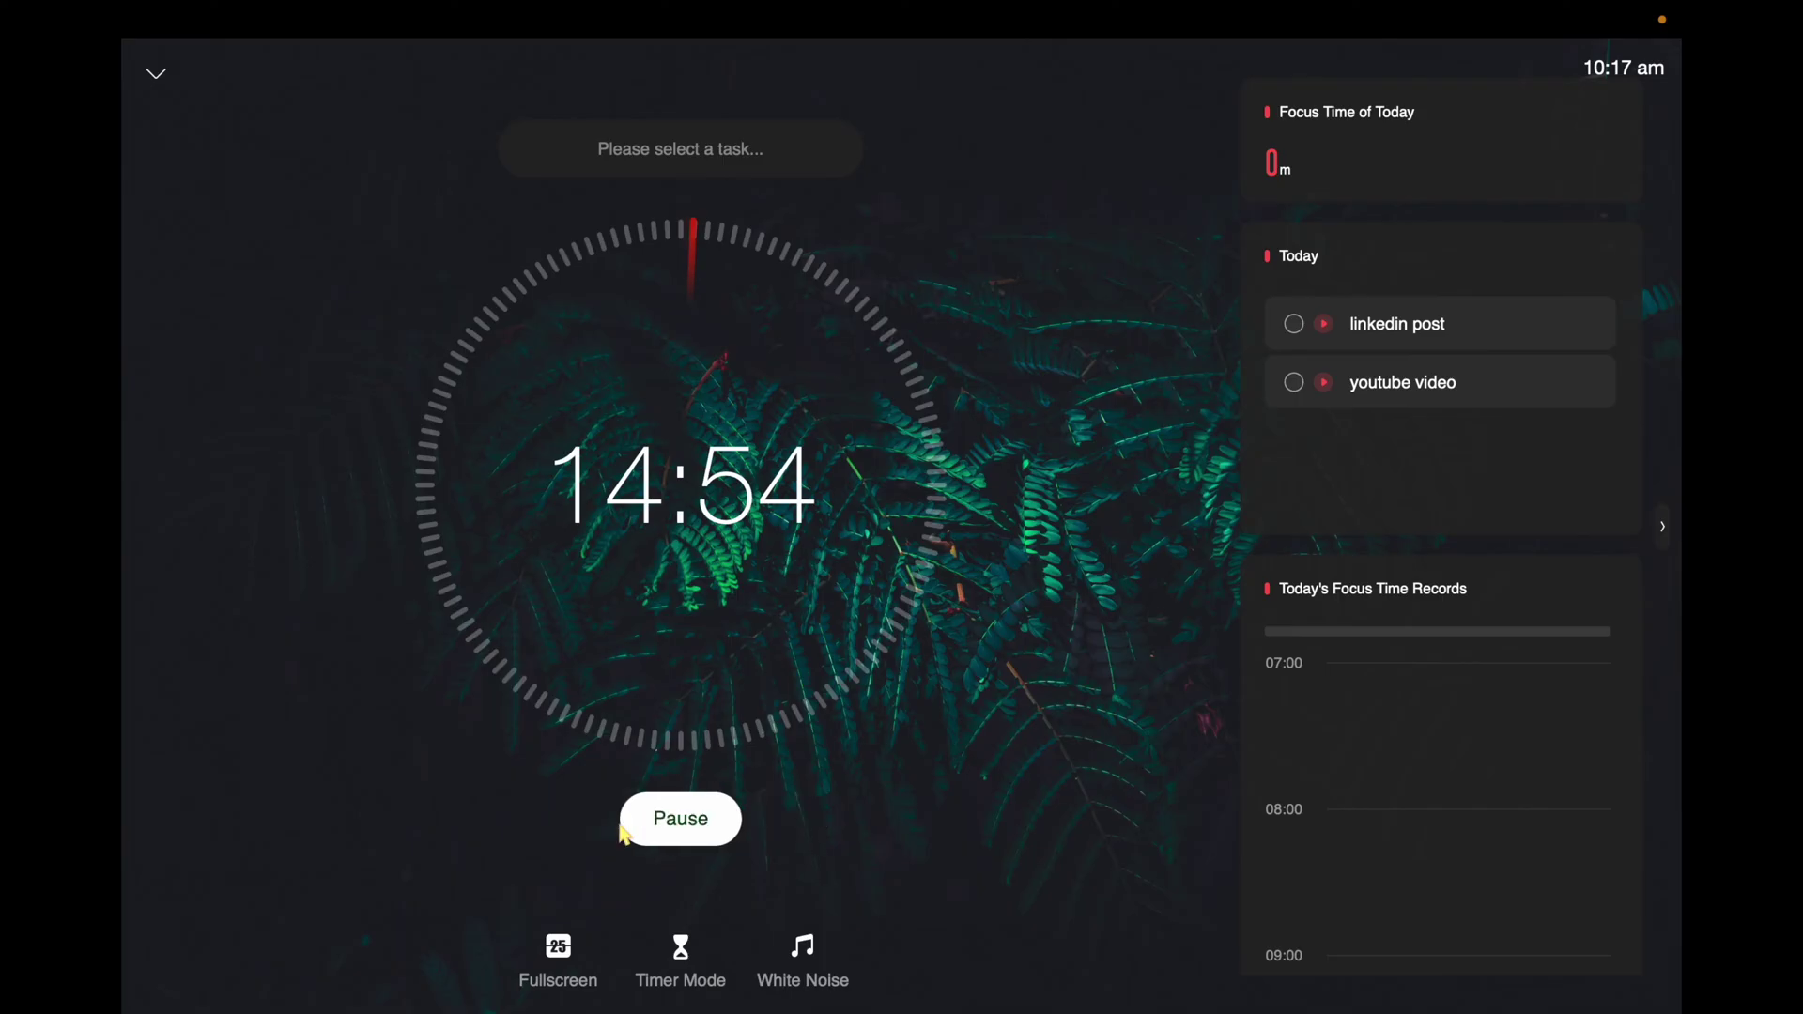
scroll(683, 477, up, 6)
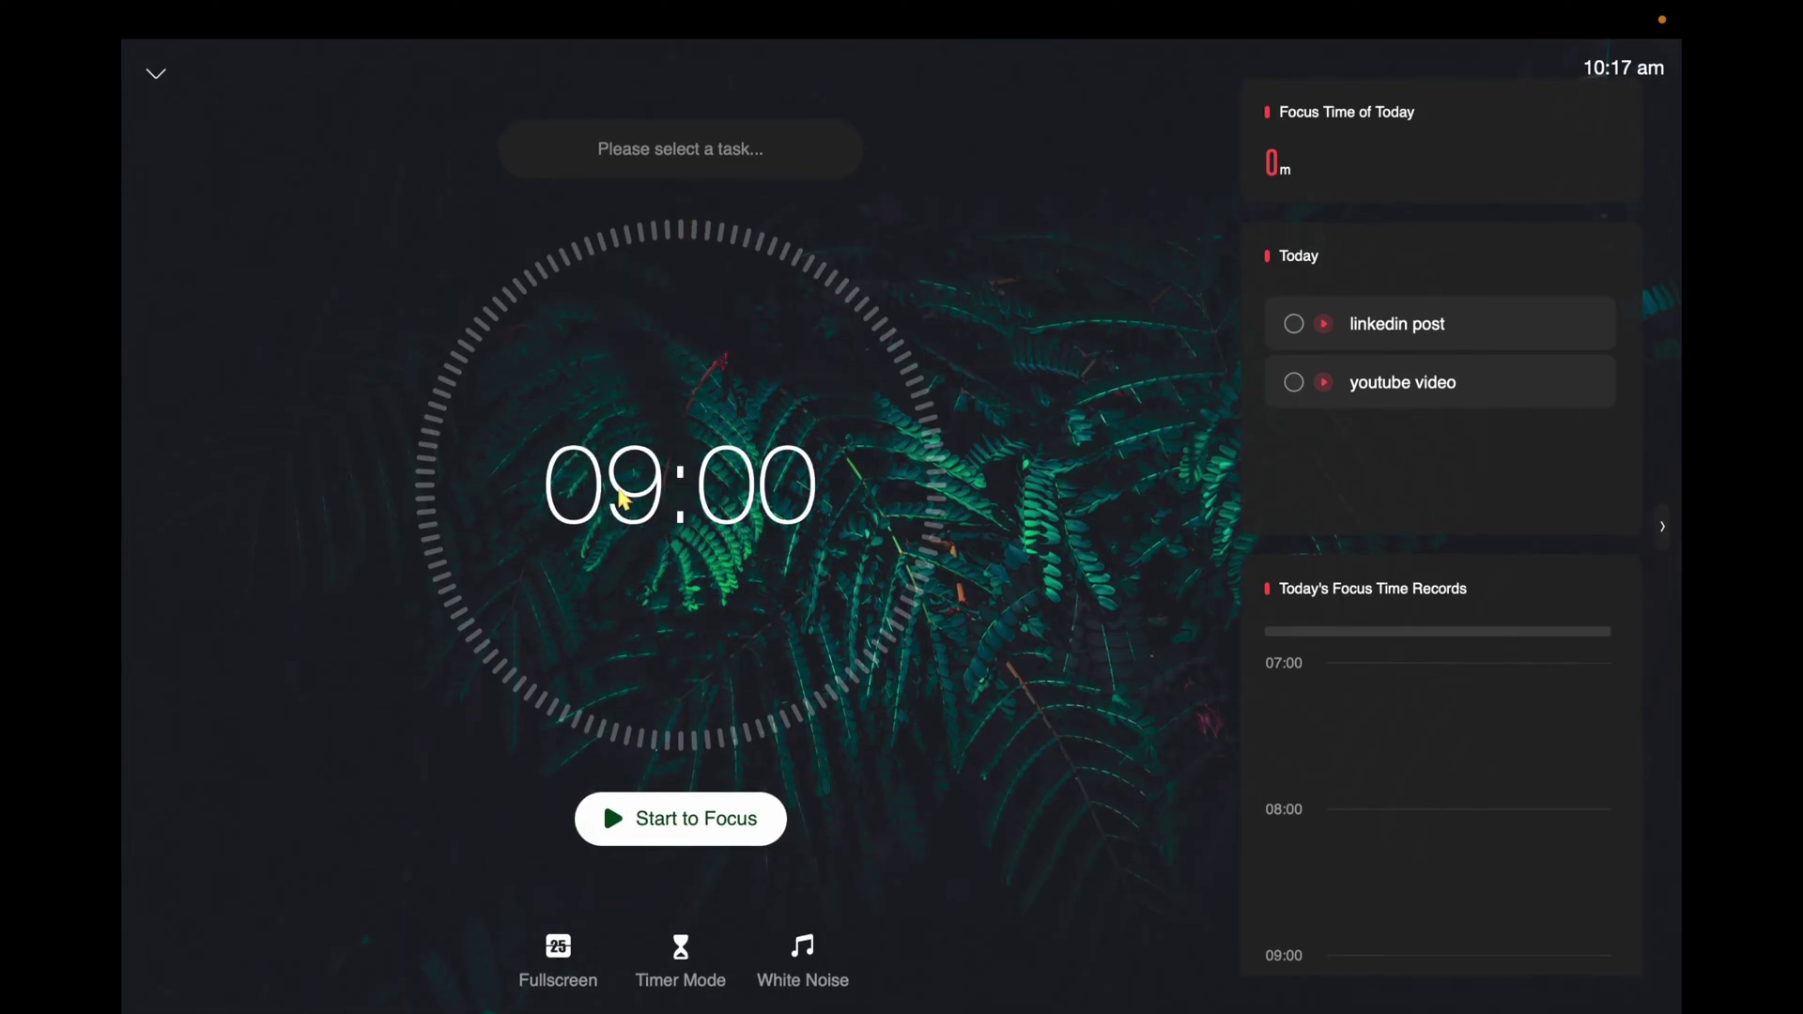
scroll(623, 500, up, 1)
scroll(629, 479, up, 1)
scroll(632, 464, up, 5)
scroll(638, 464, up, 2)
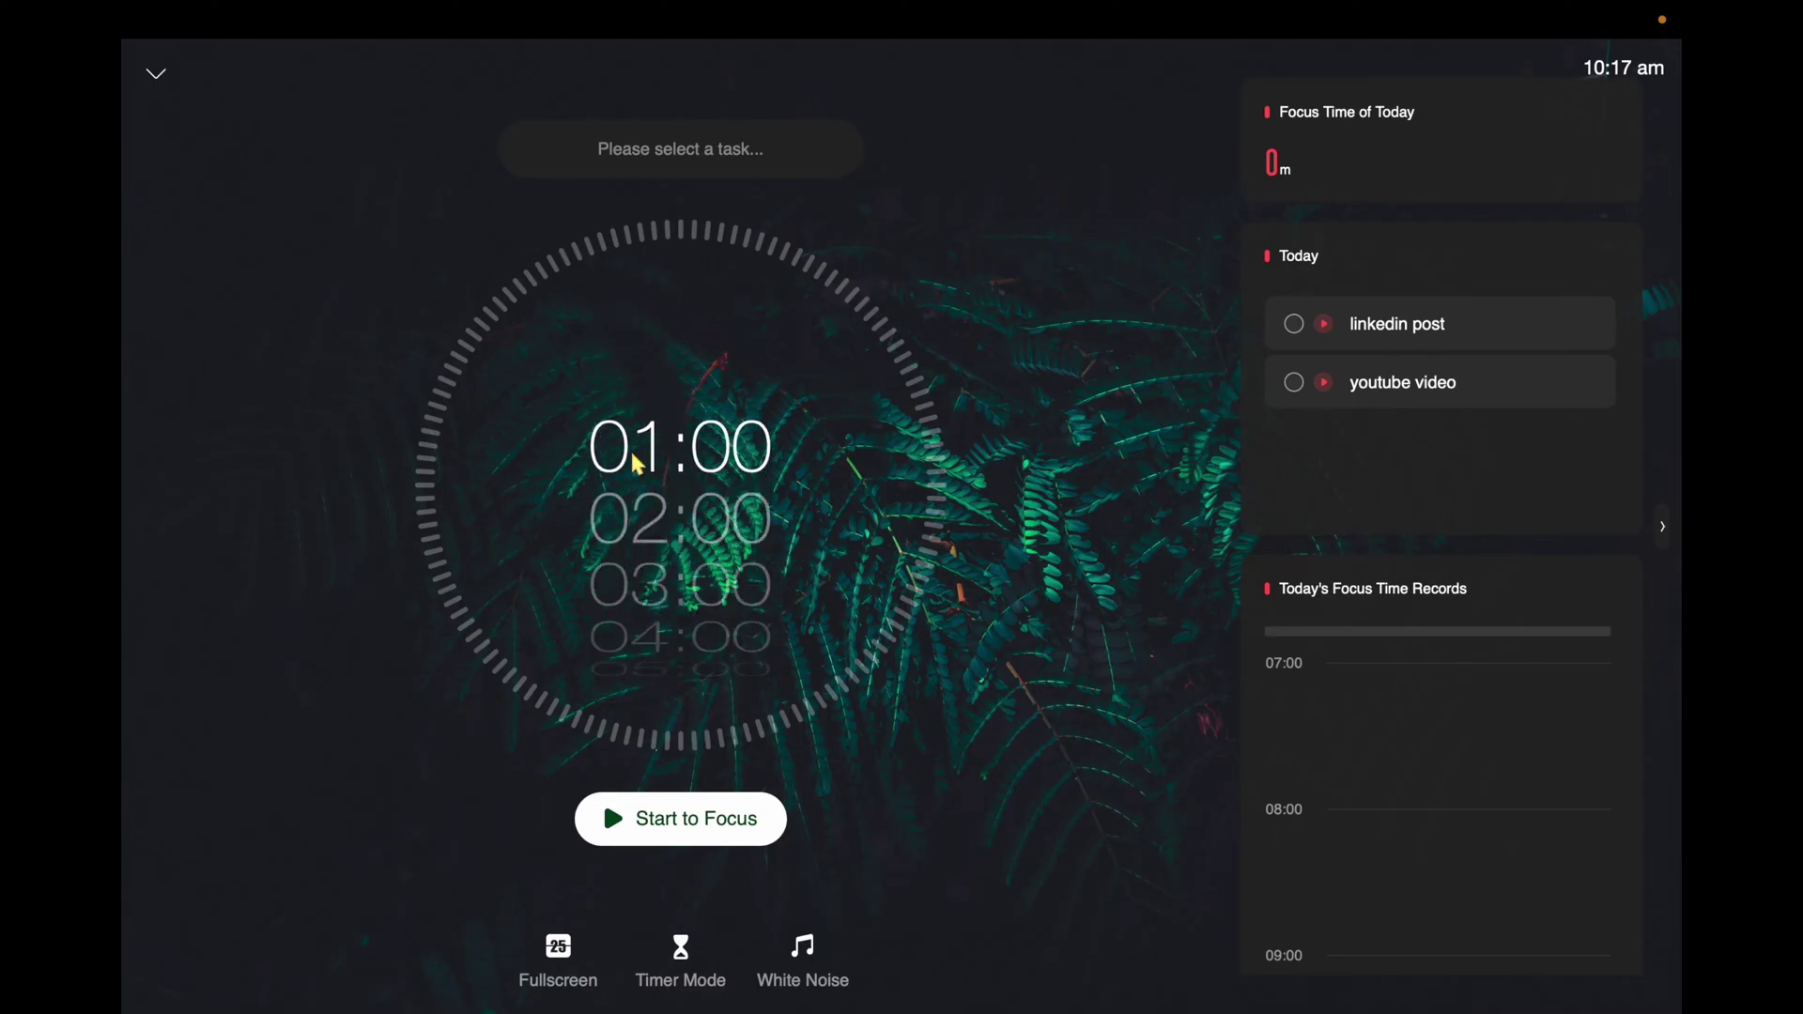
scroll(638, 464, down, 10)
scroll(638, 464, down, 5)
scroll(638, 464, down, 5)
scroll(637, 464, down, 5)
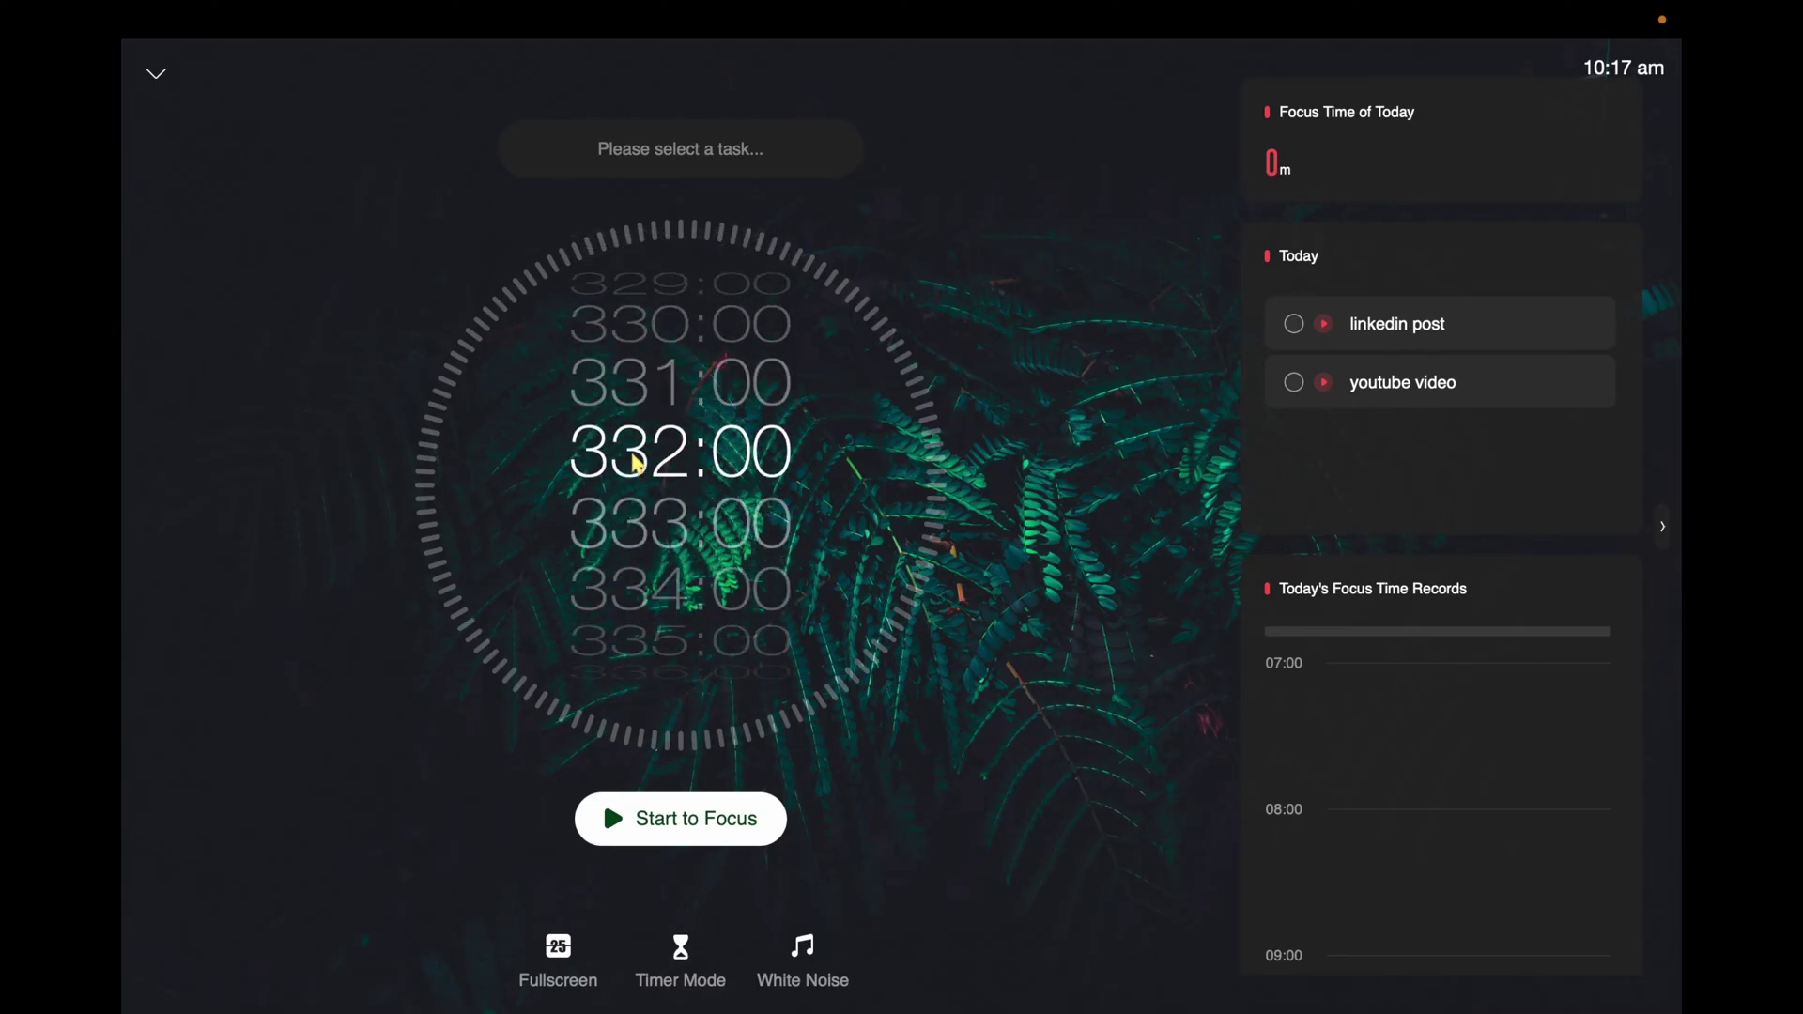
scroll(638, 464, down, 9)
scroll(638, 464, up, 4)
scroll(638, 464, up, 10)
scroll(637, 464, up, 10)
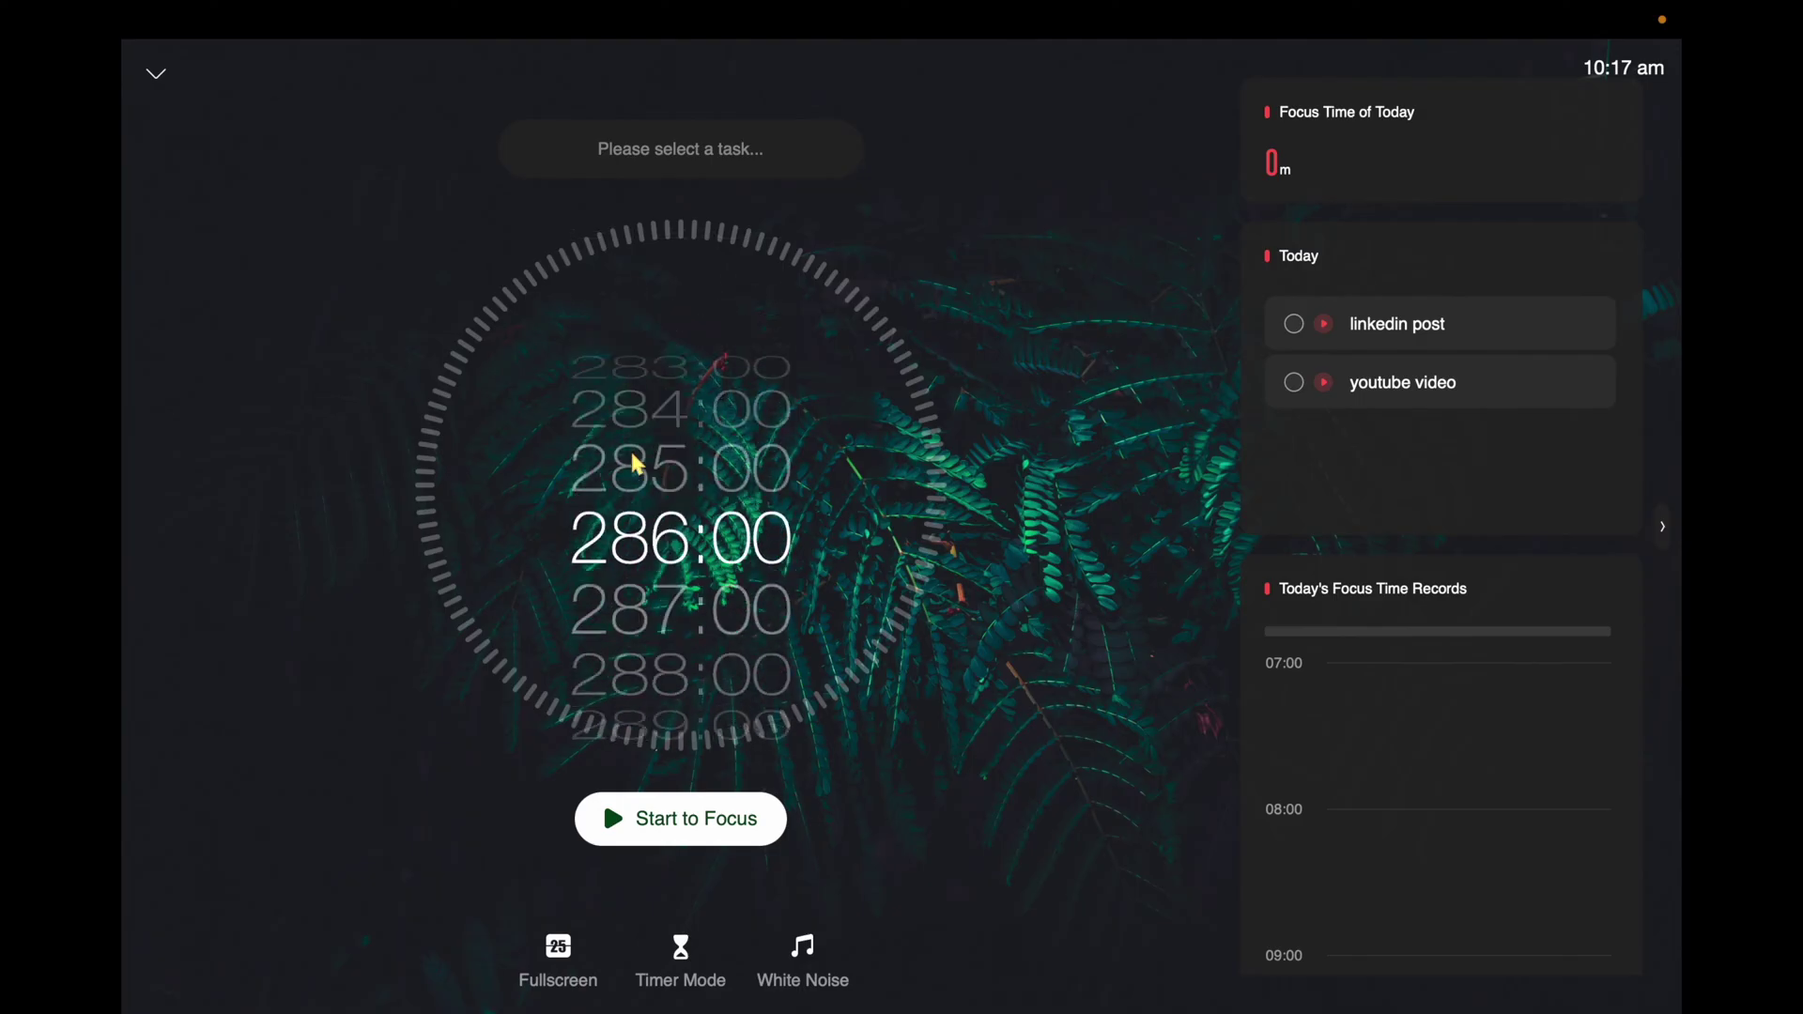
scroll(638, 464, up, 13)
scroll(637, 464, up, 14)
scroll(638, 464, up, 20)
scroll(637, 464, up, 20)
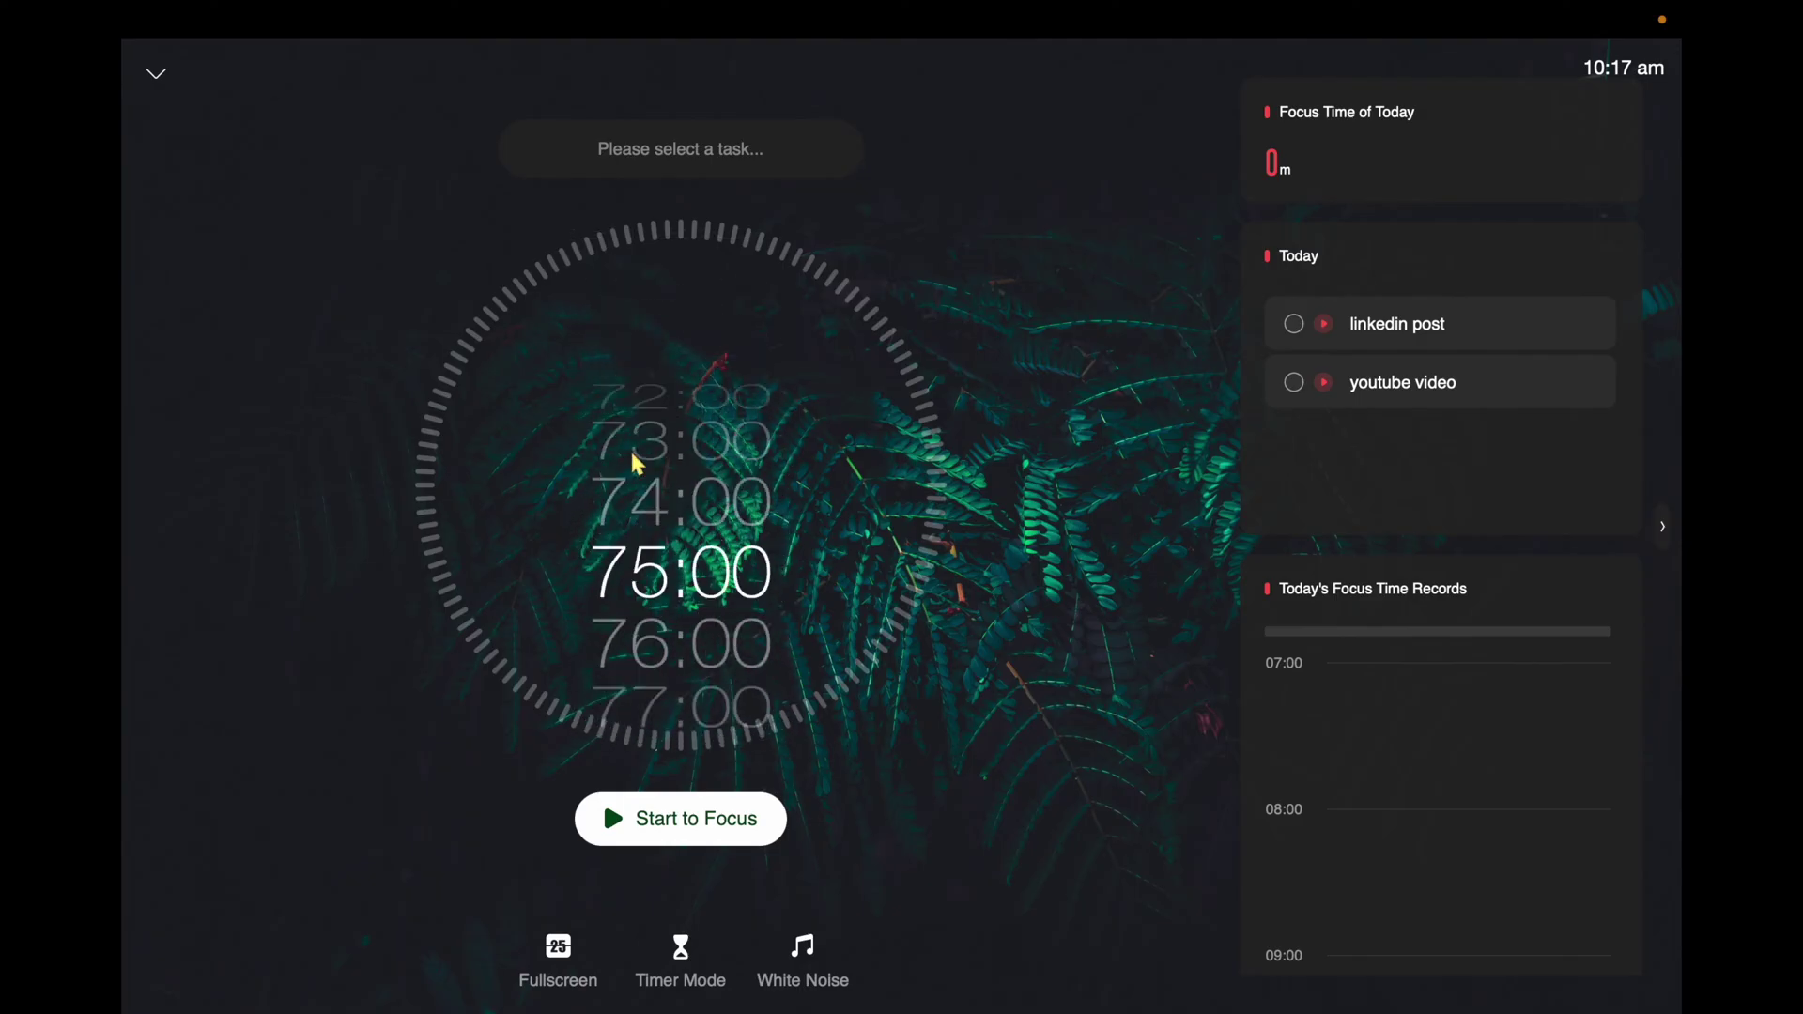
scroll(638, 464, up, 20)
click(694, 822)
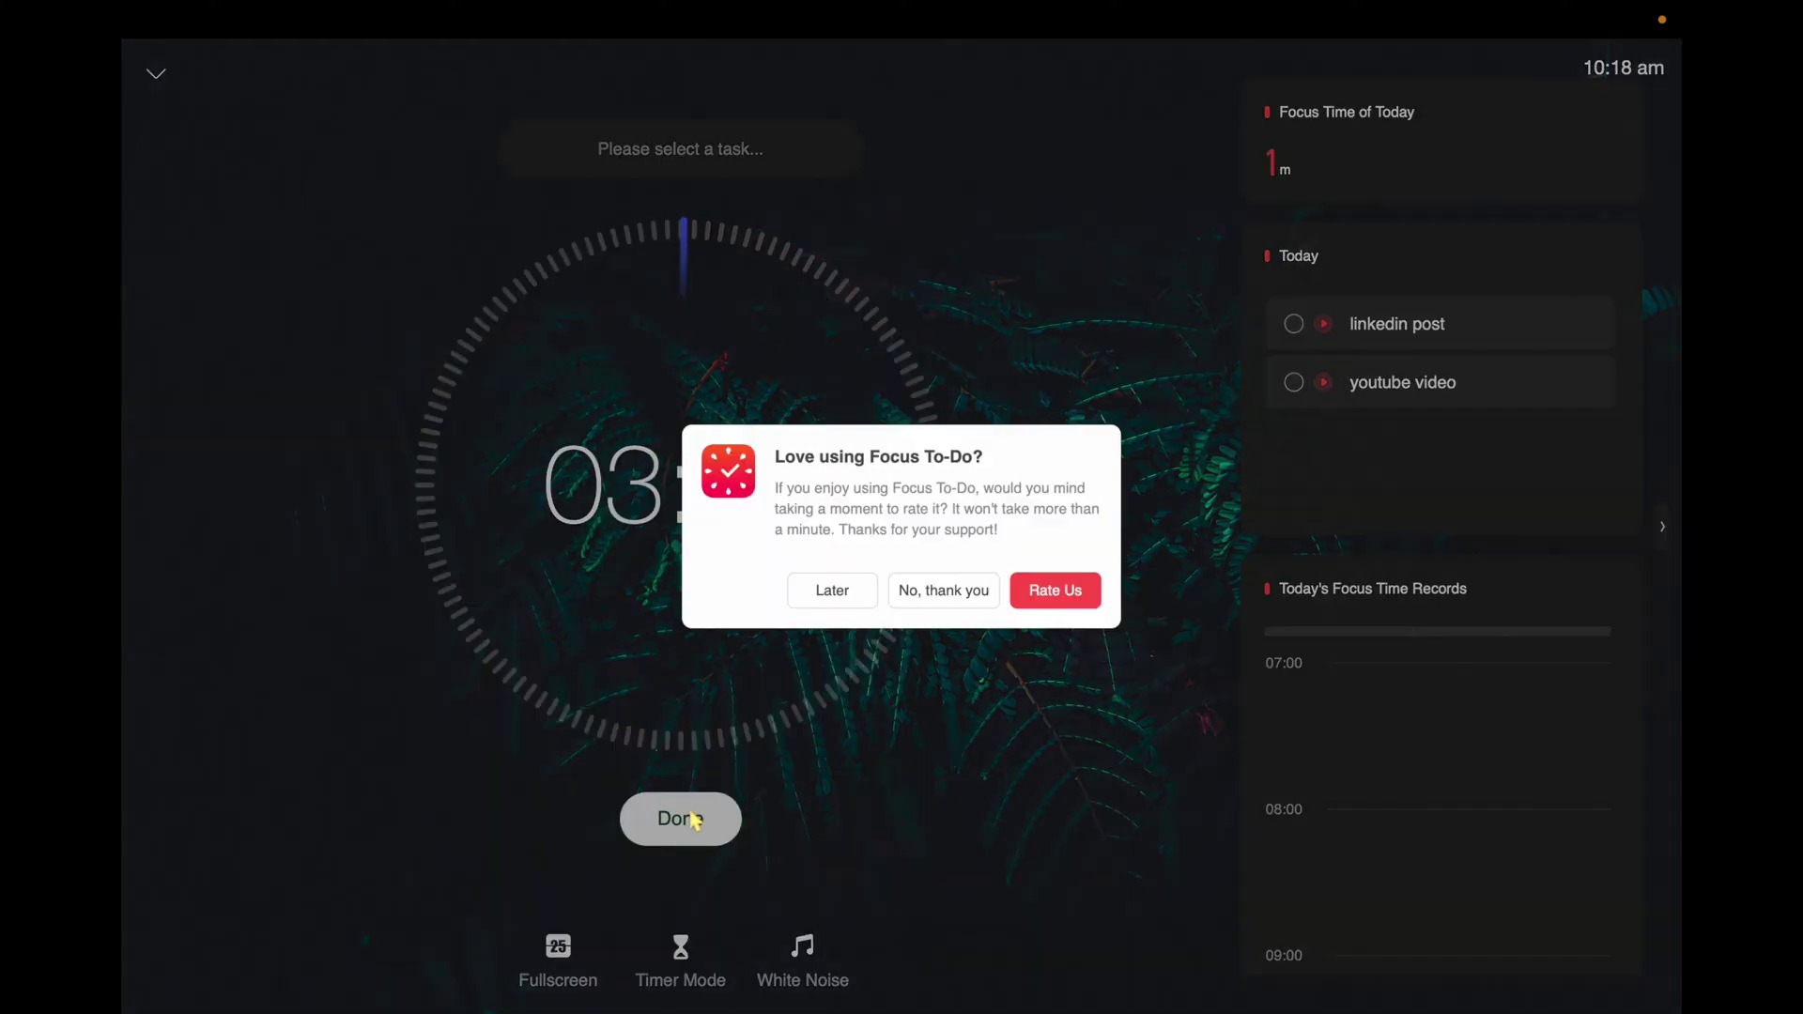
Step: Decline the rating prompt with 'No, thank you' and check off linkedin post
click(944, 592)
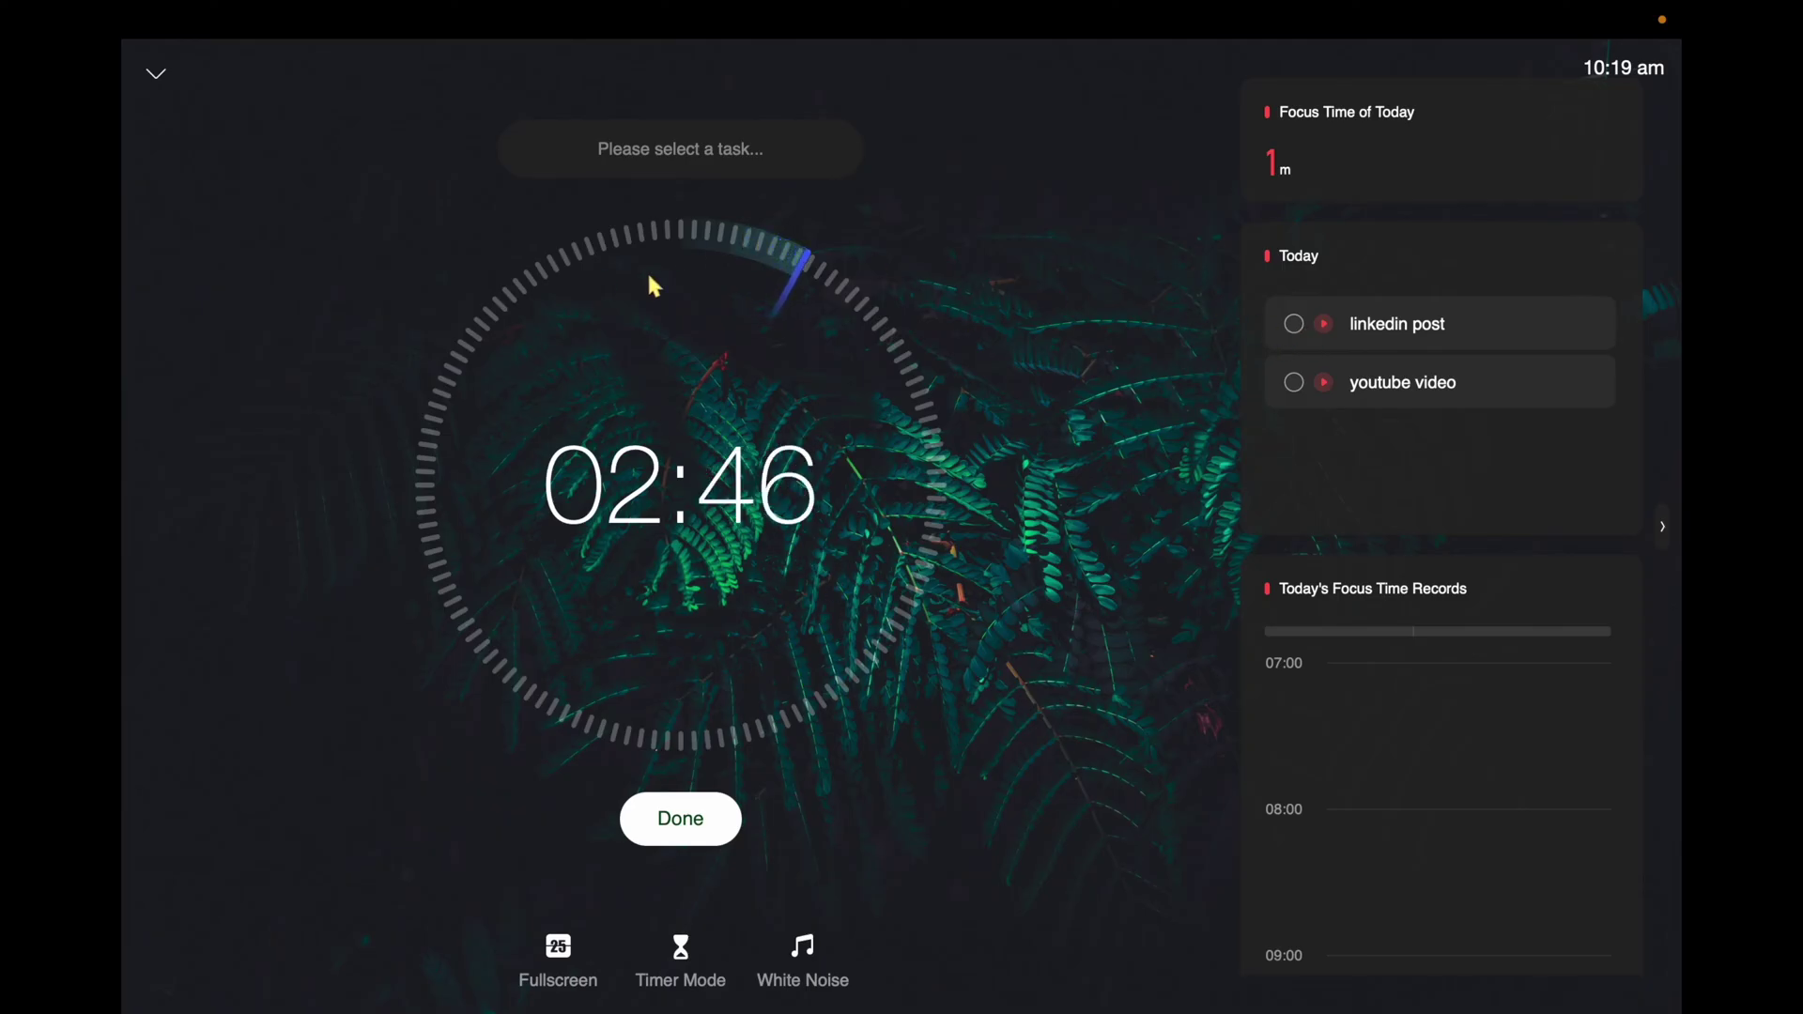
click(1296, 325)
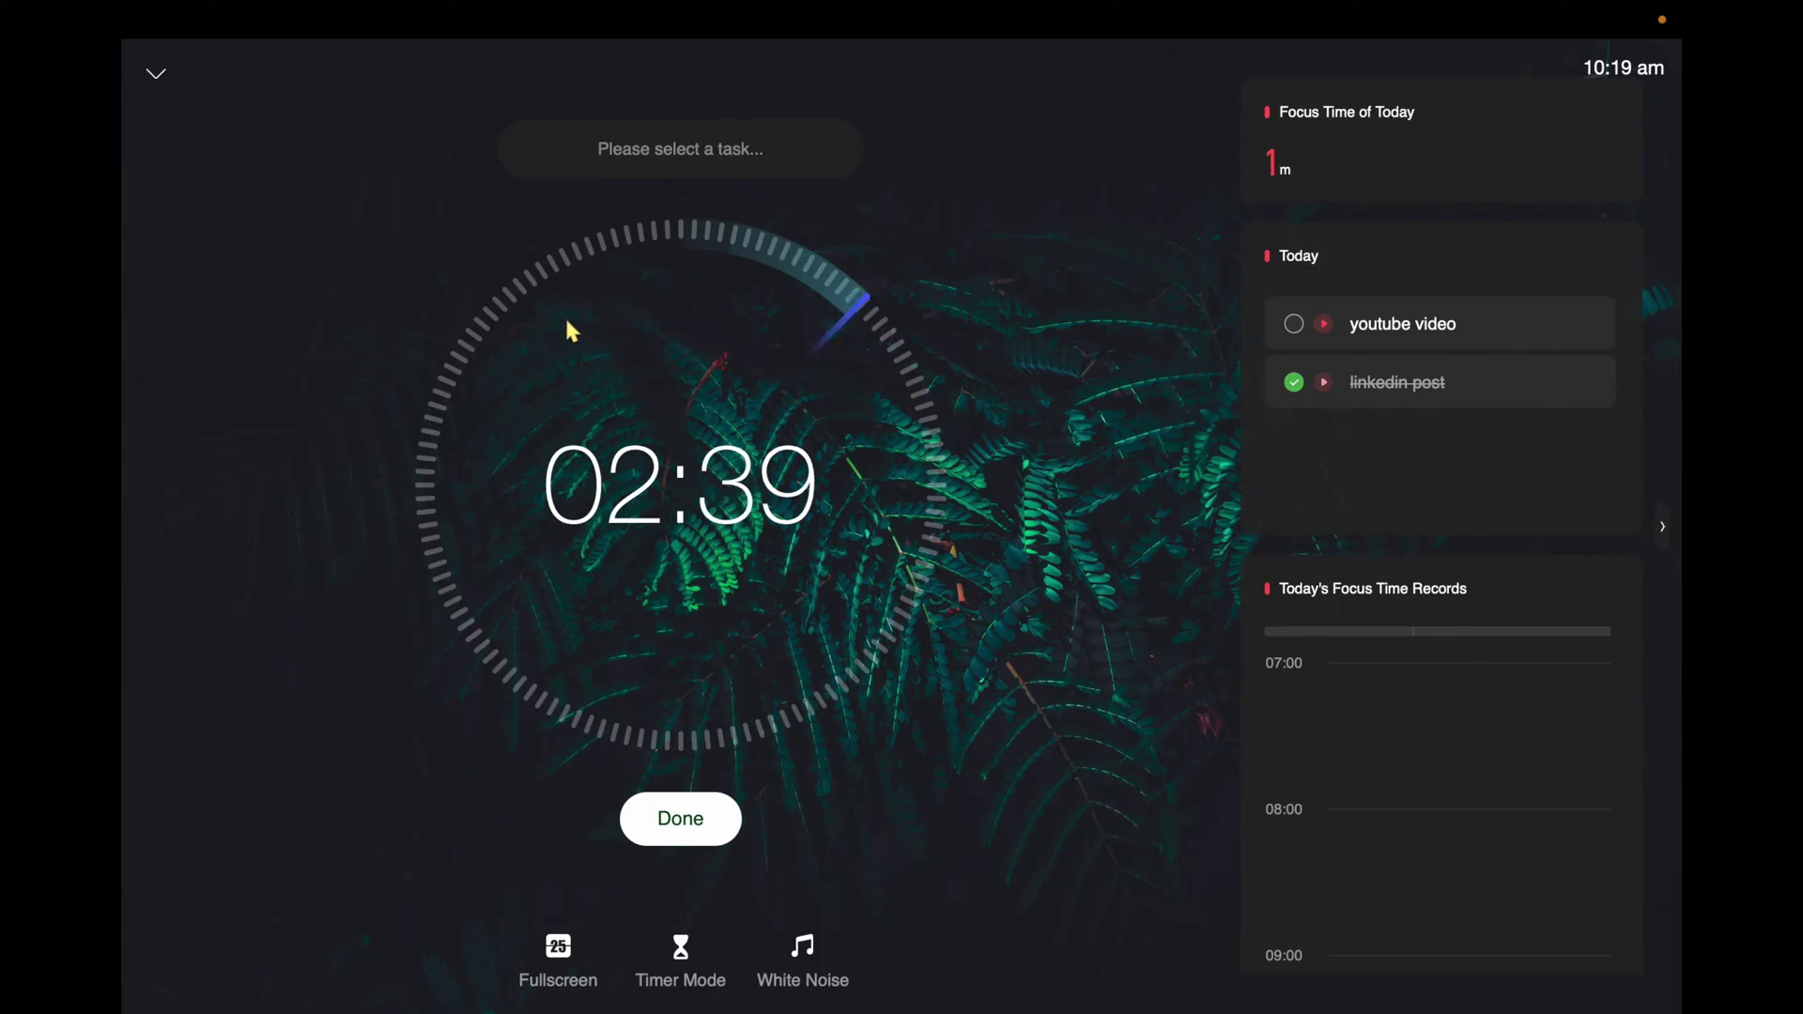
Step: Exit the full-screen timer with Ctrl+Left and minimize the App Store window
key(ctrl+Left)
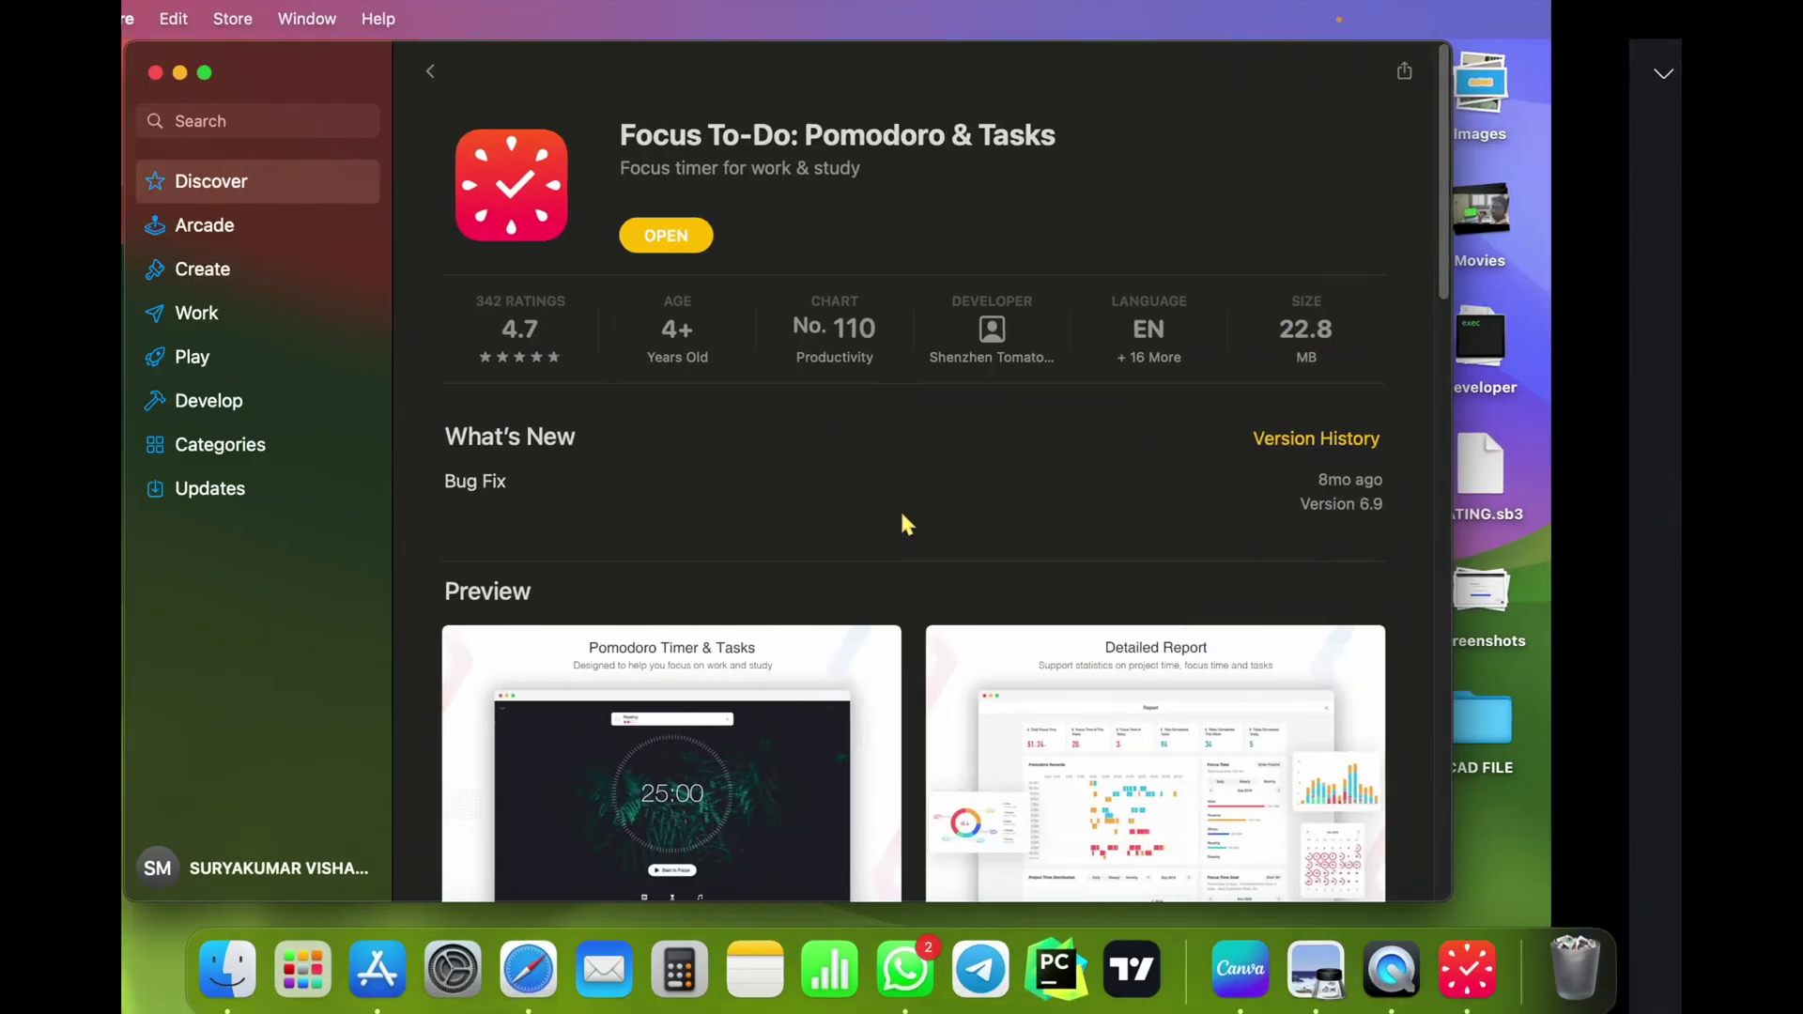
click(302, 75)
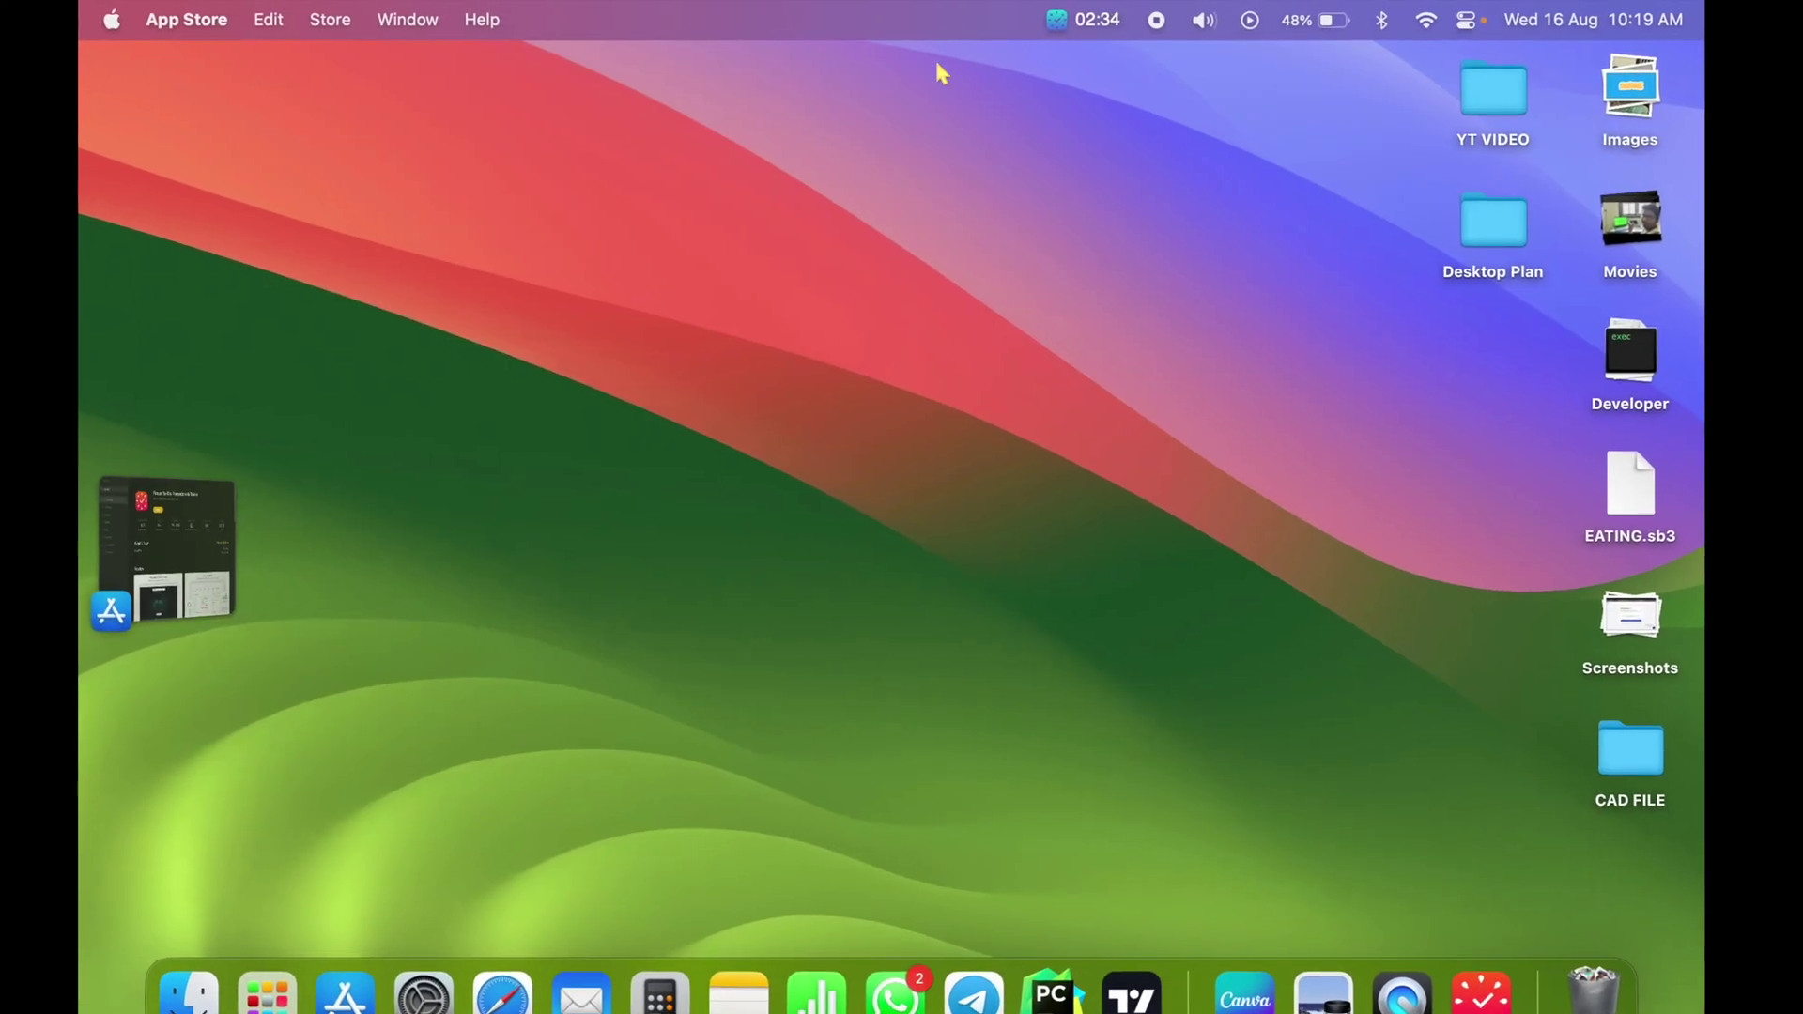